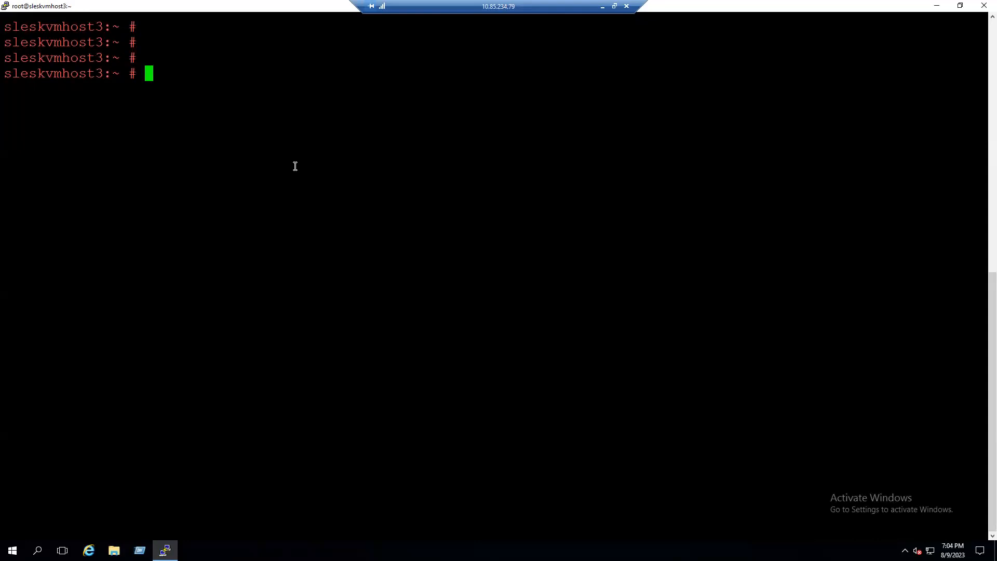
# - List all virtual machines on the host with virsh list --all
pyautogui.write('virt')
pyautogui.press('BackSpace')
pyautogui.write('sh')
pyautogui.press('BackSpace')
pyautogui.press('BackSpace')
pyautogui.press('BackSpace')
pyautogui.write('sh list --al')
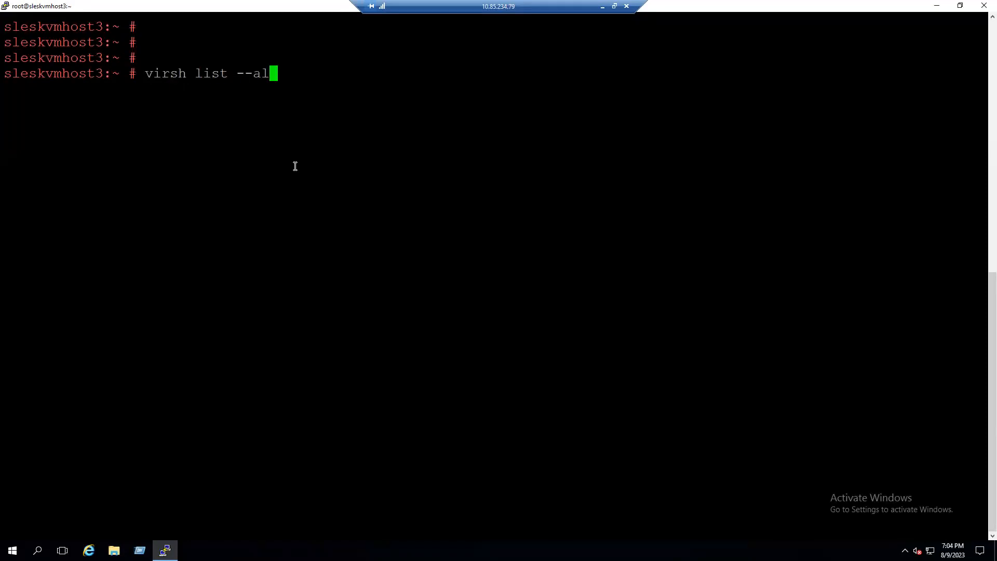
pyautogui.write('l')
pyautogui.press('Return')
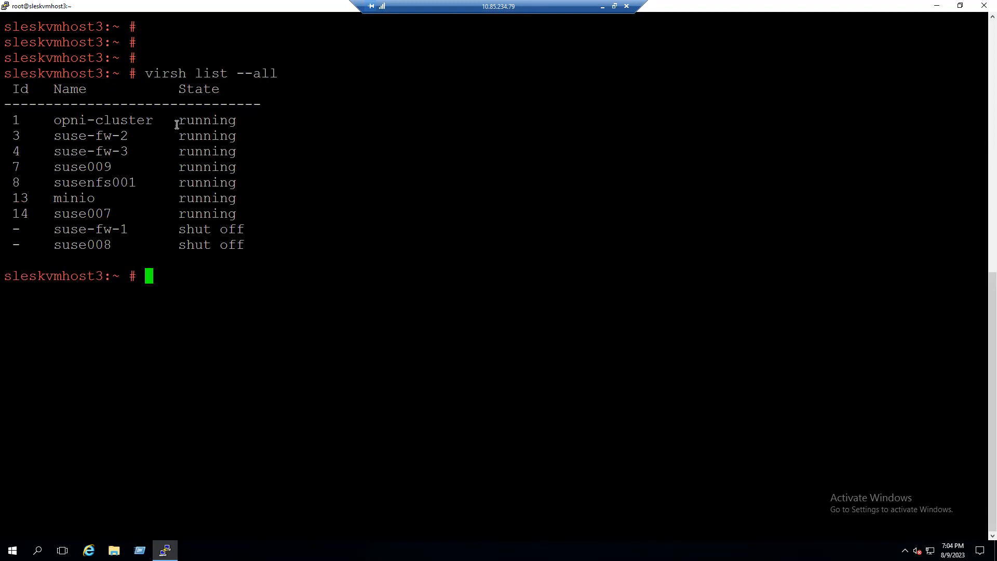
# - Launch Virtual Machine Manager with the virt-manager command
pyautogui.moveTo(175, 120); pyautogui.dragTo(244, 199)
pyautogui.moveTo(184, 230); pyautogui.dragTo(239, 244)
pyautogui.click(266, 319)
pyautogui.write('virt-manager')
pyautogui.press('Return')
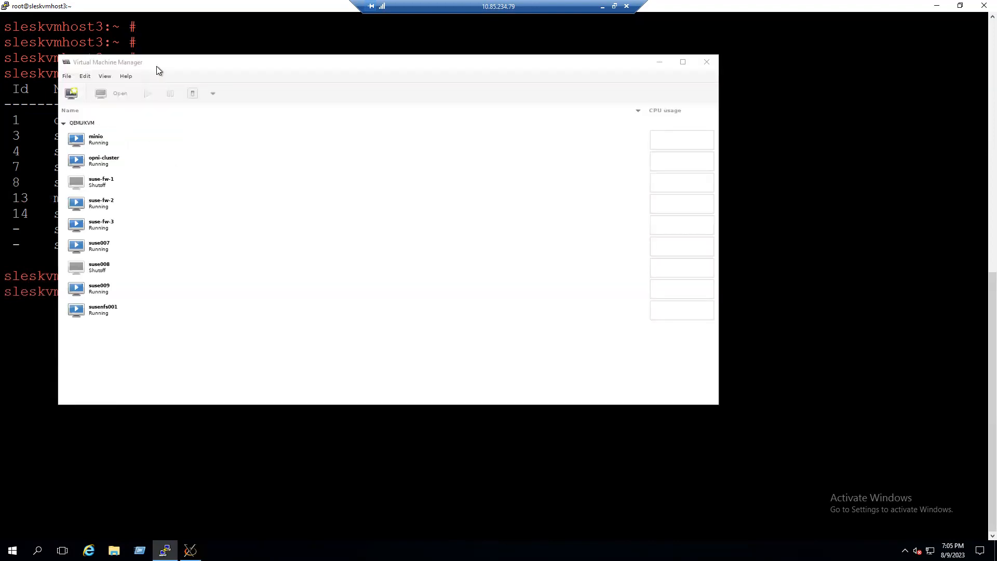
# - Select the minio VM and open its virtual machine details window
pyautogui.moveTo(189, 68); pyautogui.dragTo(415, 79)
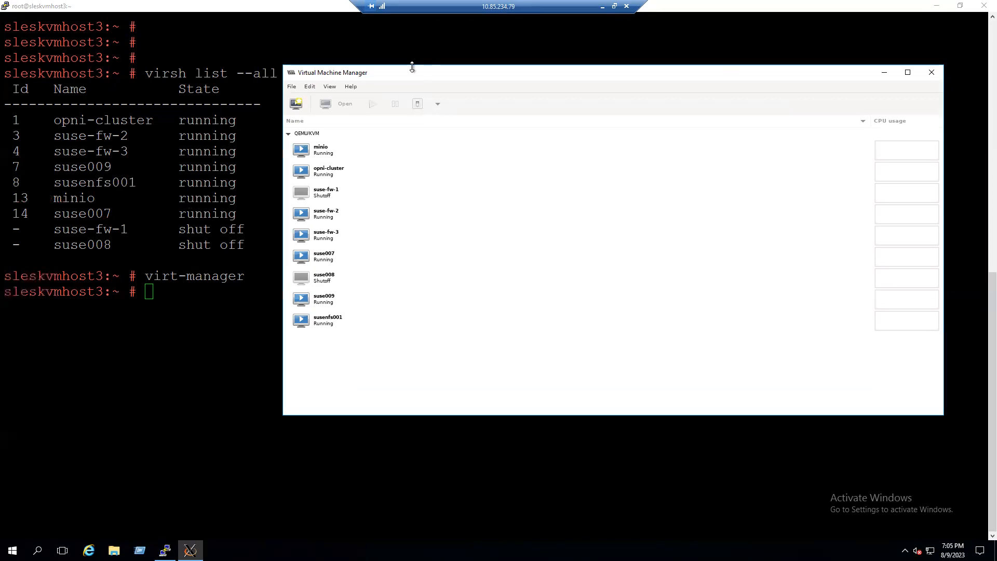
pyautogui.moveTo(414, 77); pyautogui.dragTo(315, 74)
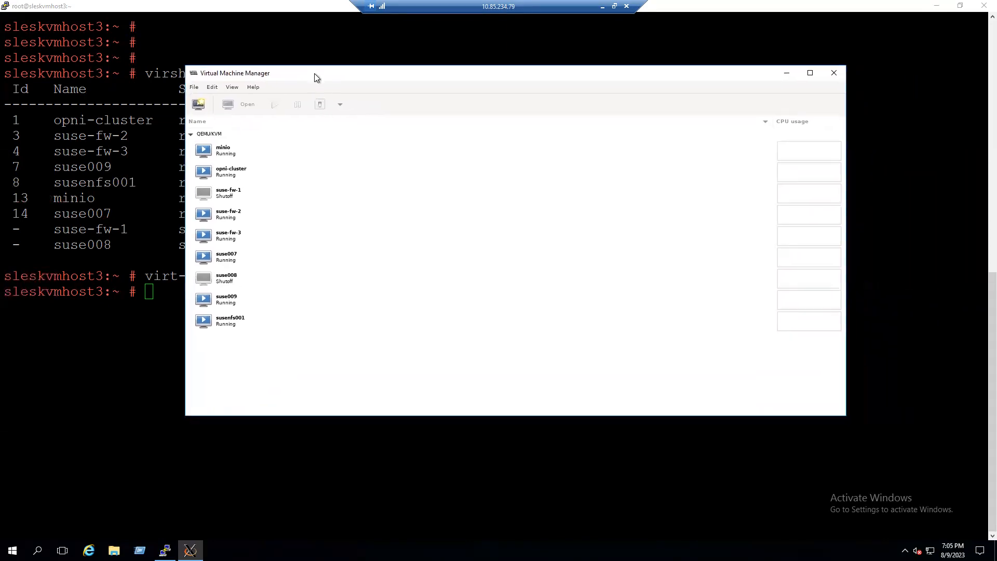
pyautogui.click(228, 154)
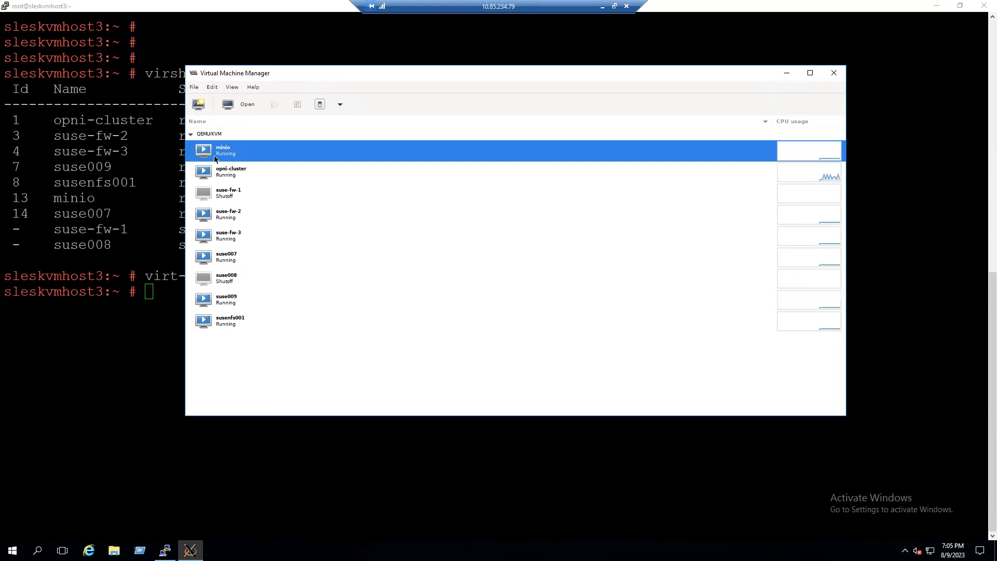
pyautogui.click(212, 89)
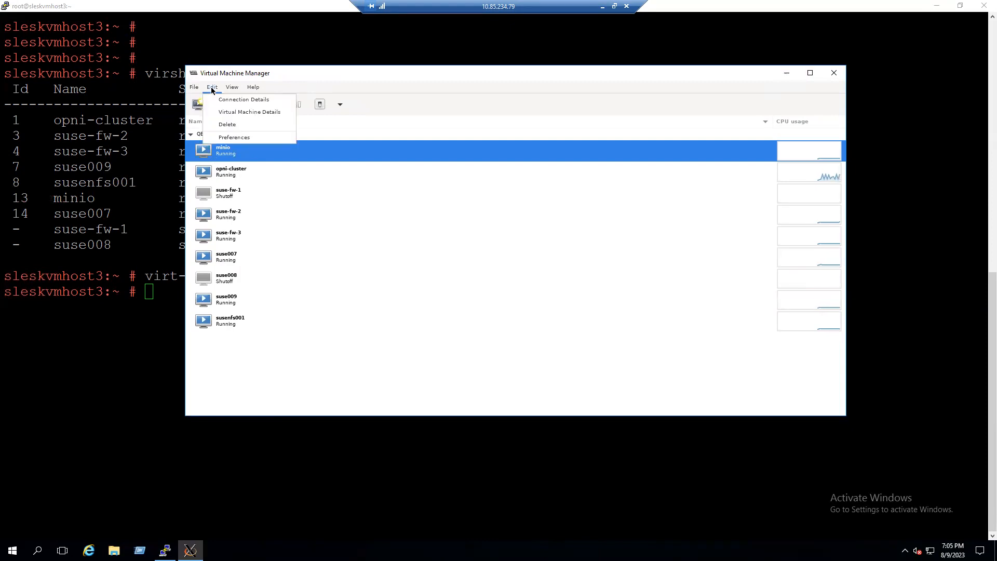
pyautogui.click(236, 113)
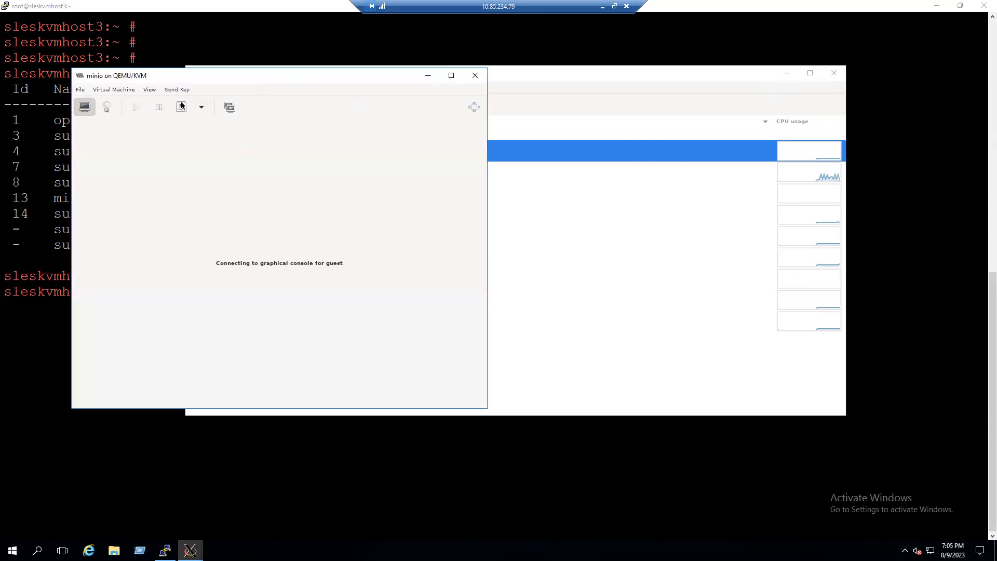
# - Switch the minio window to the Details view and open the Memory settings
pyautogui.moveTo(167, 76); pyautogui.dragTo(454, 117)
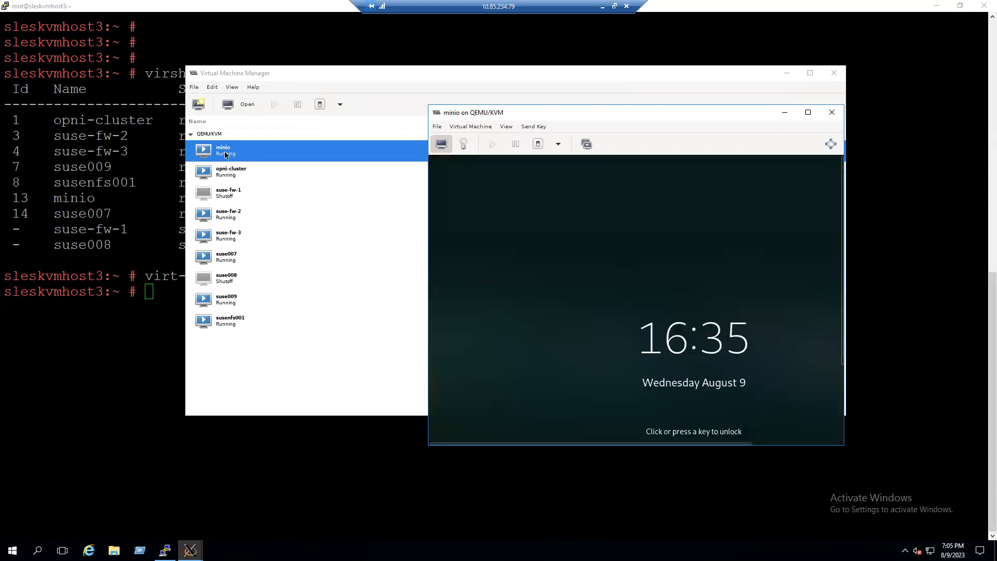
pyautogui.moveTo(487, 112); pyautogui.dragTo(421, 101)
pyautogui.click(403, 115)
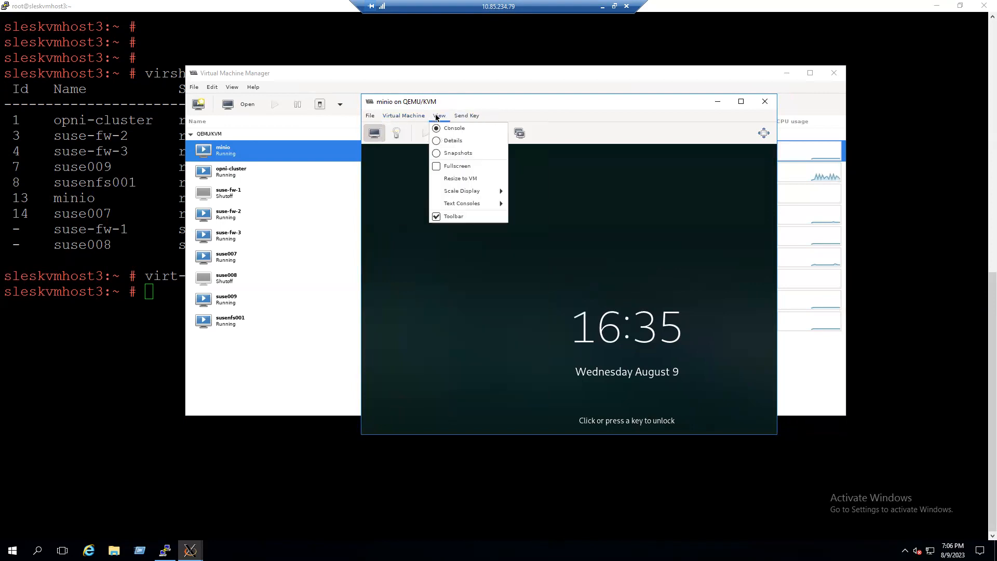
pyautogui.moveTo(438, 120)
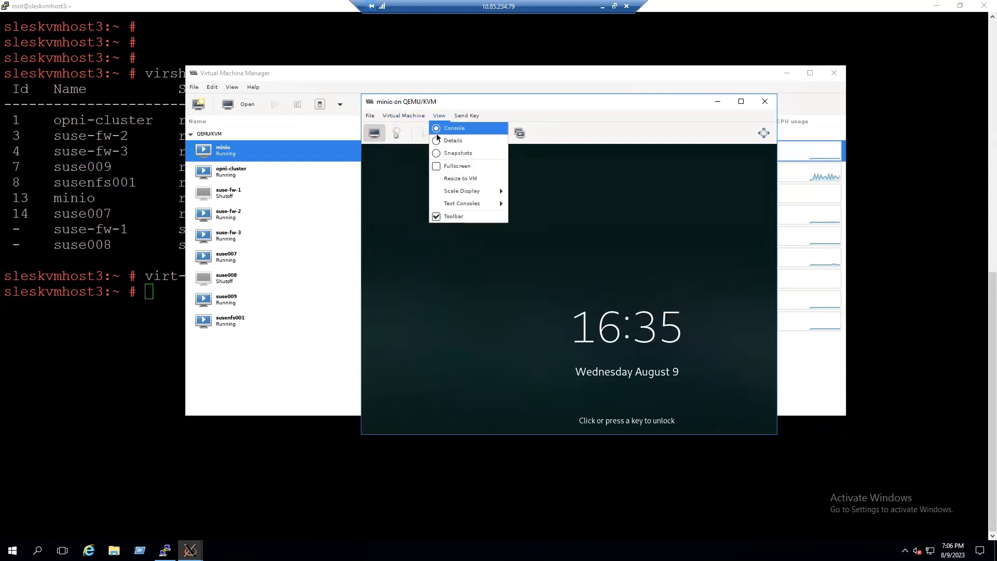
pyautogui.click(437, 141)
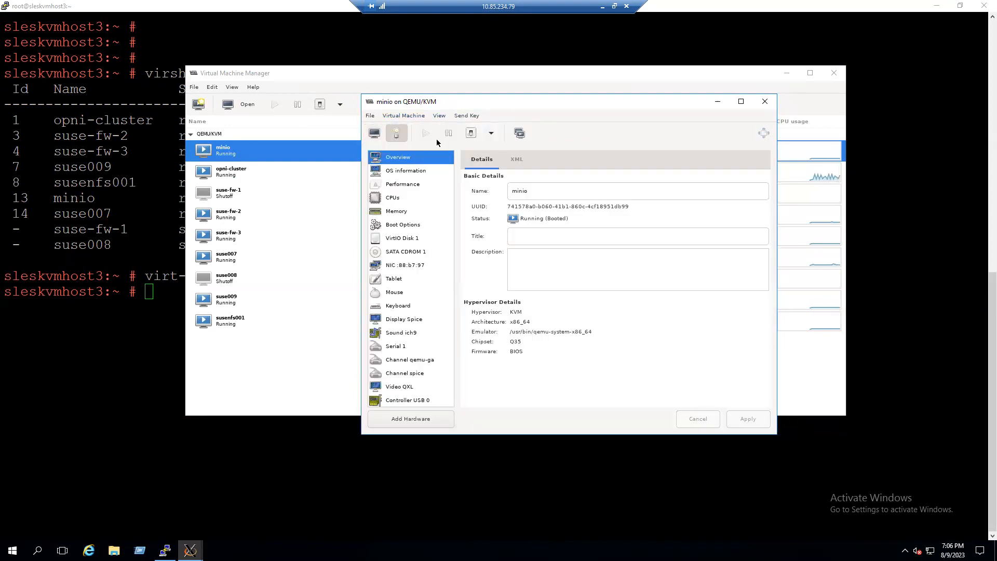
pyautogui.moveTo(451, 101); pyautogui.dragTo(415, 96)
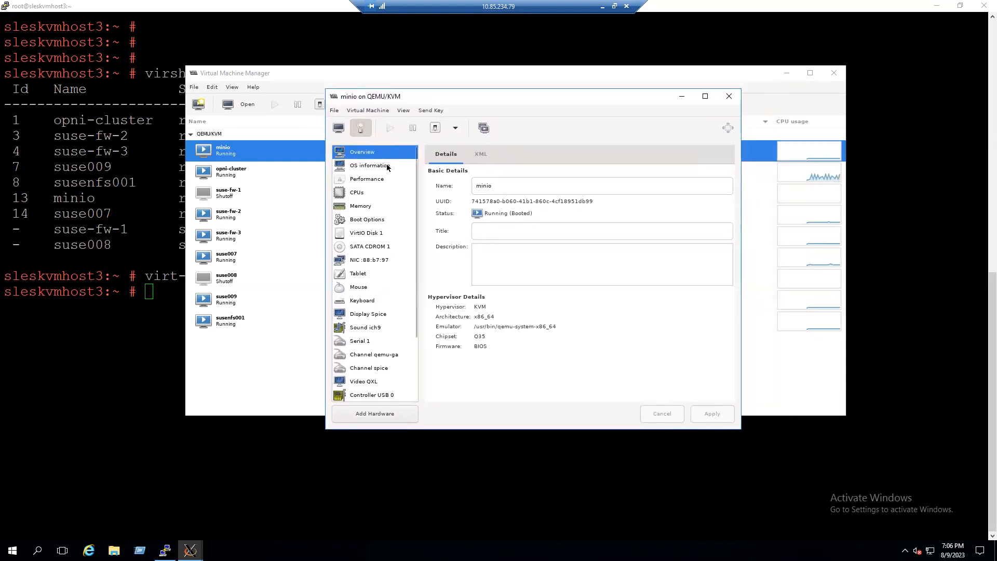
pyautogui.click(358, 207)
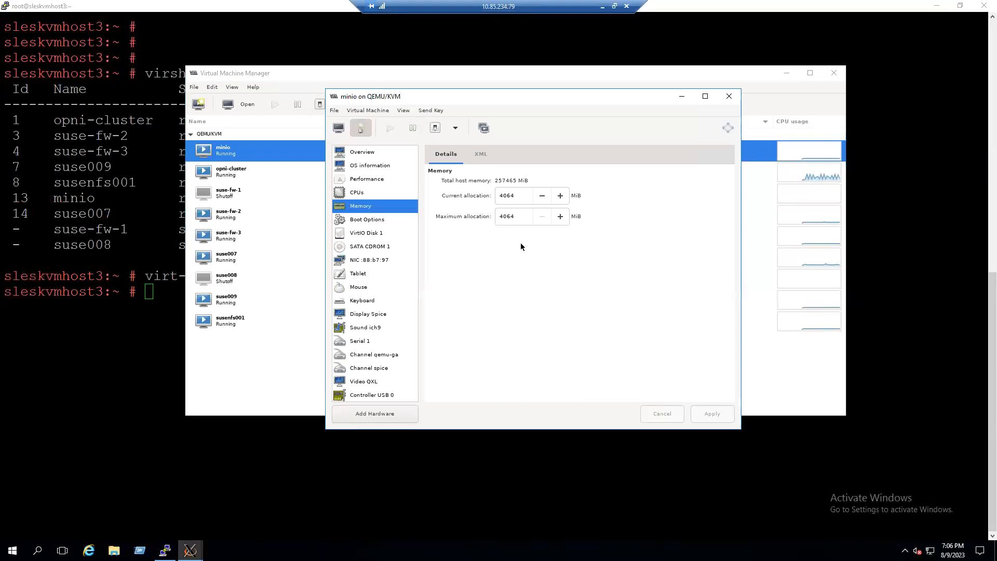
# - Raise minio's current and maximum memory allocation to 4096 MiB, apply, and acknowledge the notice
pyautogui.moveTo(521, 197); pyautogui.dragTo(496, 197)
pyautogui.tripleClick(560, 196)
pyautogui.doubleClick(563, 196)
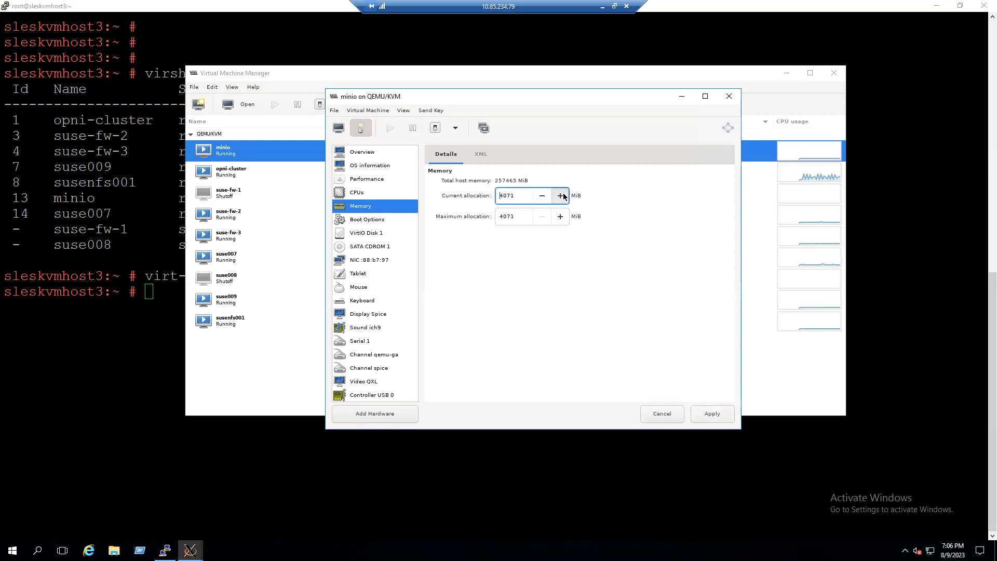
pyautogui.doubleClick(564, 197)
pyautogui.doubleClick(564, 196)
pyautogui.doubleClick(564, 195)
pyautogui.doubleClick(564, 196)
pyautogui.doubleClick(564, 196)
pyautogui.click(564, 196)
pyautogui.click(563, 196)
pyautogui.click(563, 196)
pyautogui.doubleClick(563, 196)
pyautogui.click(563, 196)
pyautogui.click(713, 414)
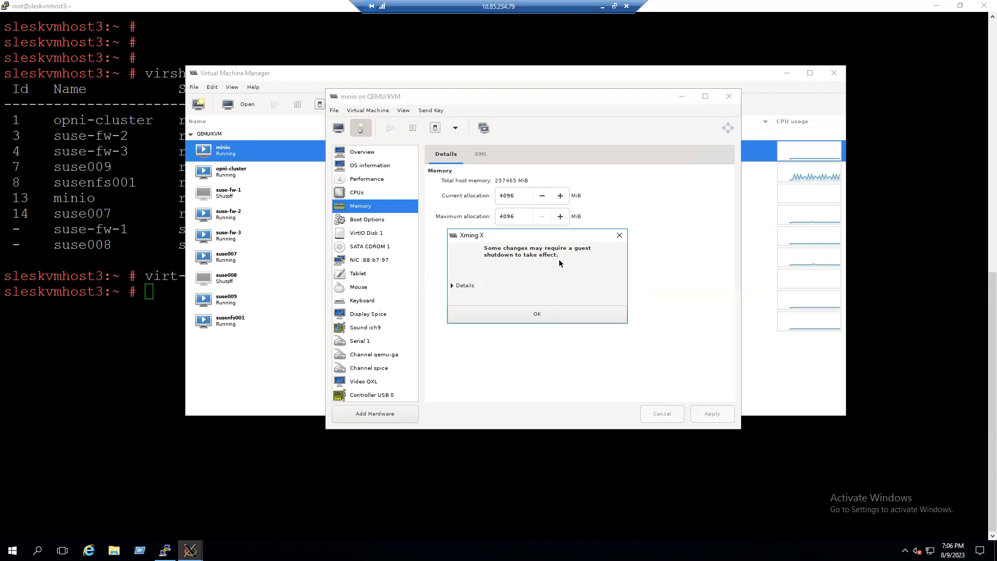
pyautogui.click(538, 314)
# - Close the details window and shut down the minio VM
pyautogui.click(729, 98)
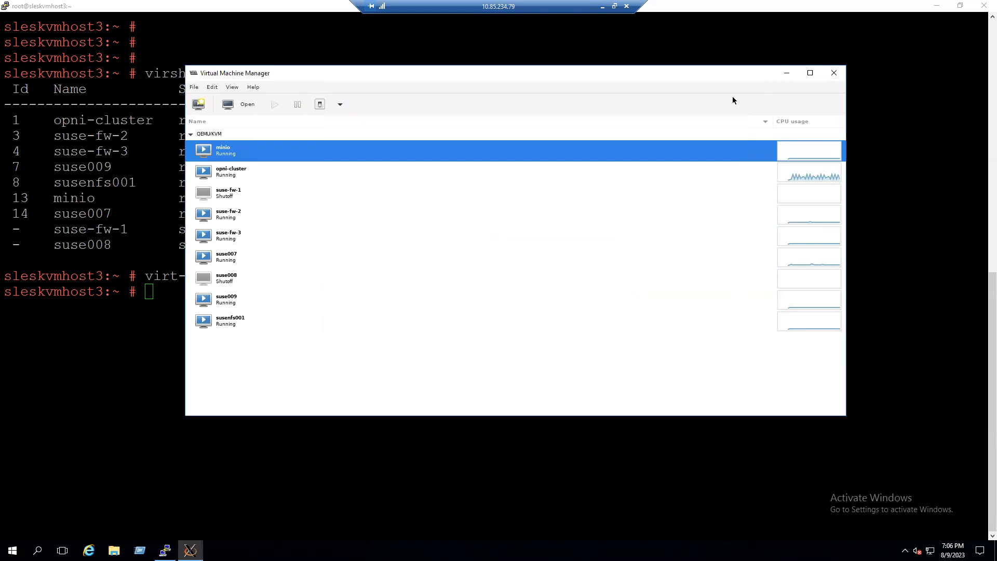
pyautogui.click(341, 105)
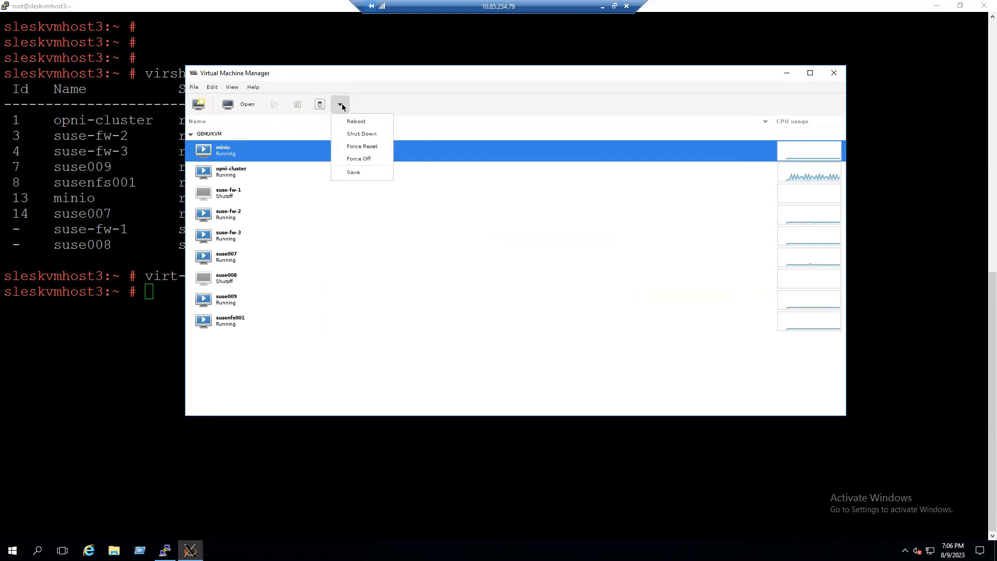
pyautogui.click(367, 134)
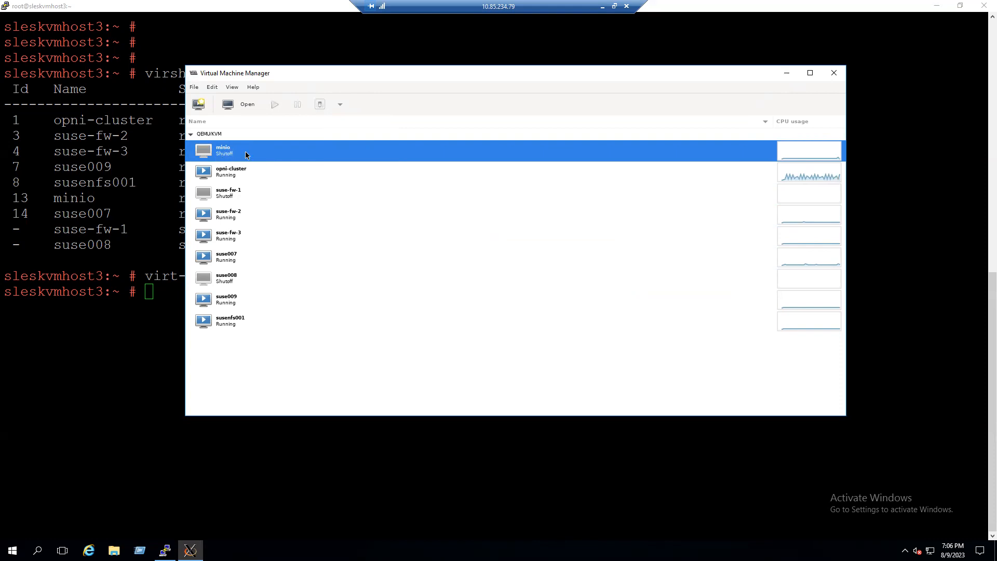
# - Rerun virsh list --all in the terminal to check the minio VM's state
pyautogui.click(115, 383)
pyautogui.press('Up')
pyautogui.press('Up')
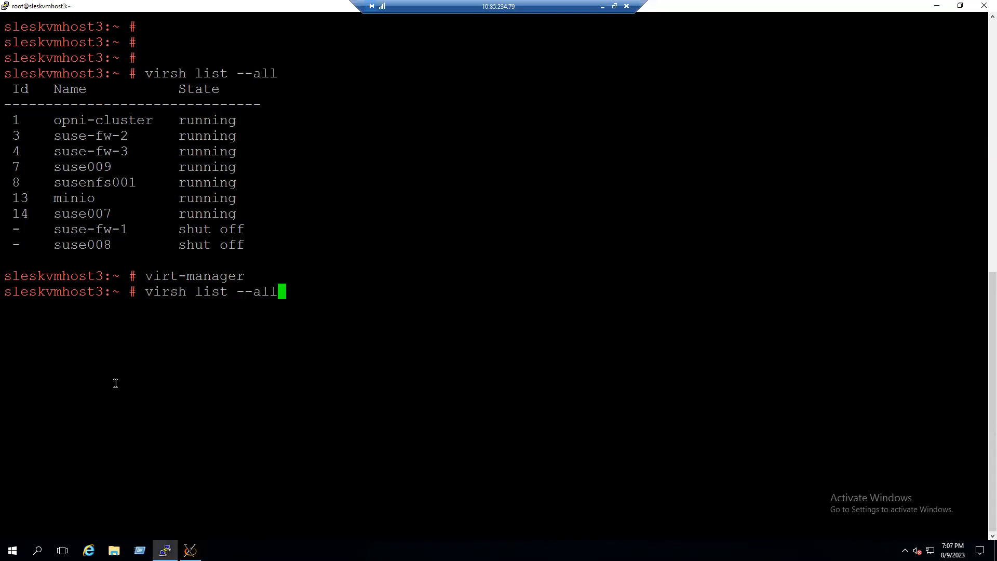
pyautogui.press('Return')
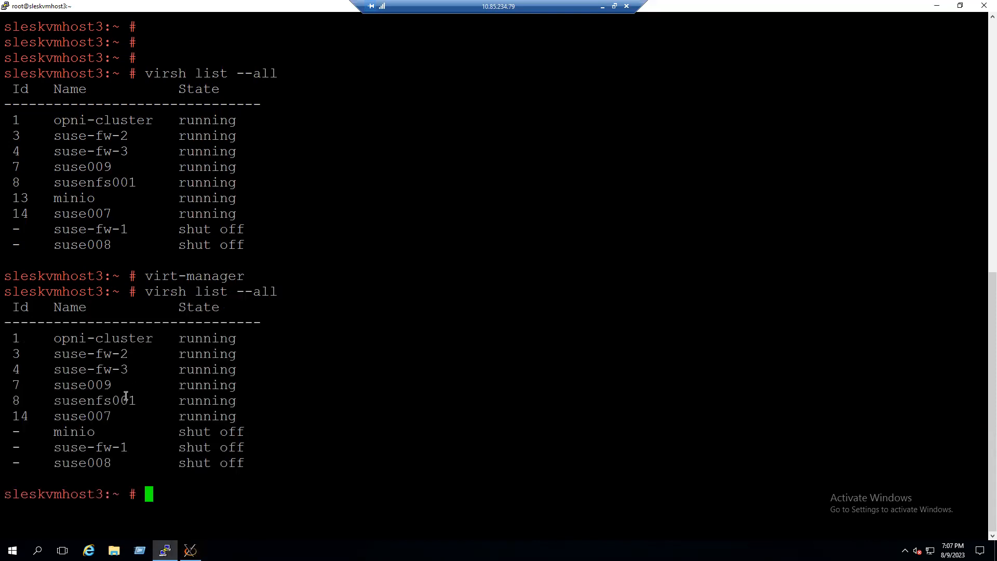
pyautogui.moveTo(62, 433); pyautogui.dragTo(248, 428)
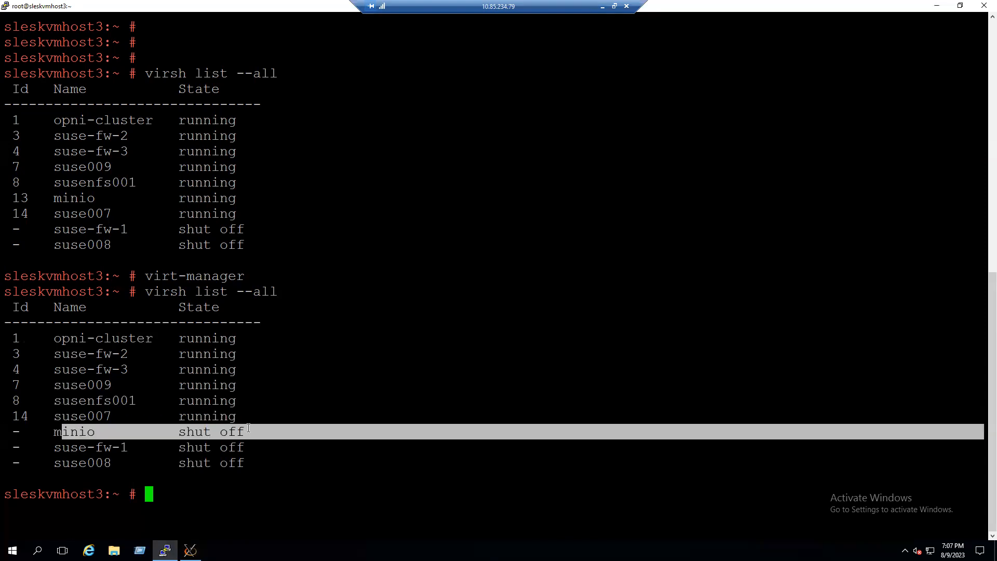
pyautogui.click(273, 504)
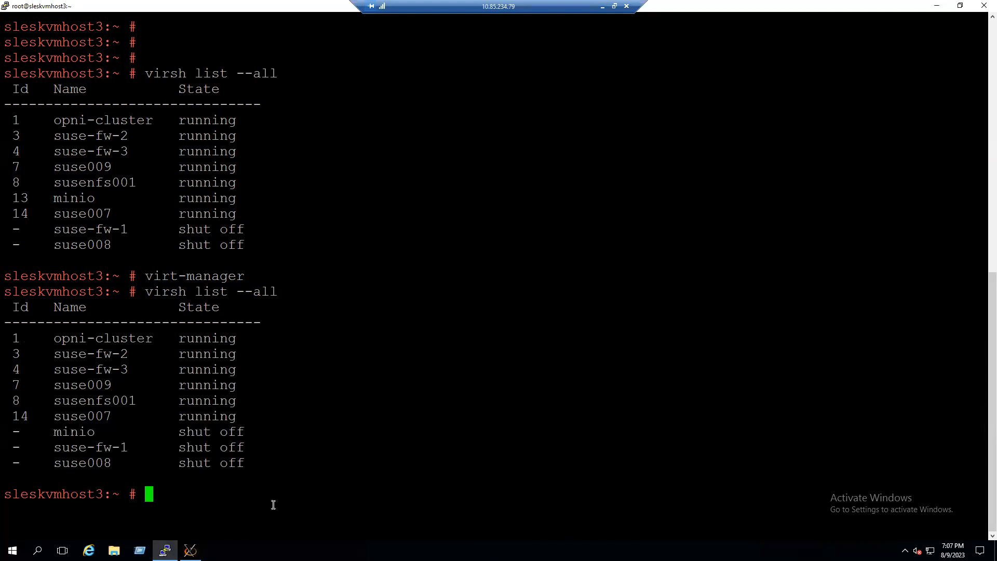
# - Reopen minio's virtual machine details and select the current memory allocation value
pyautogui.click(190, 550)
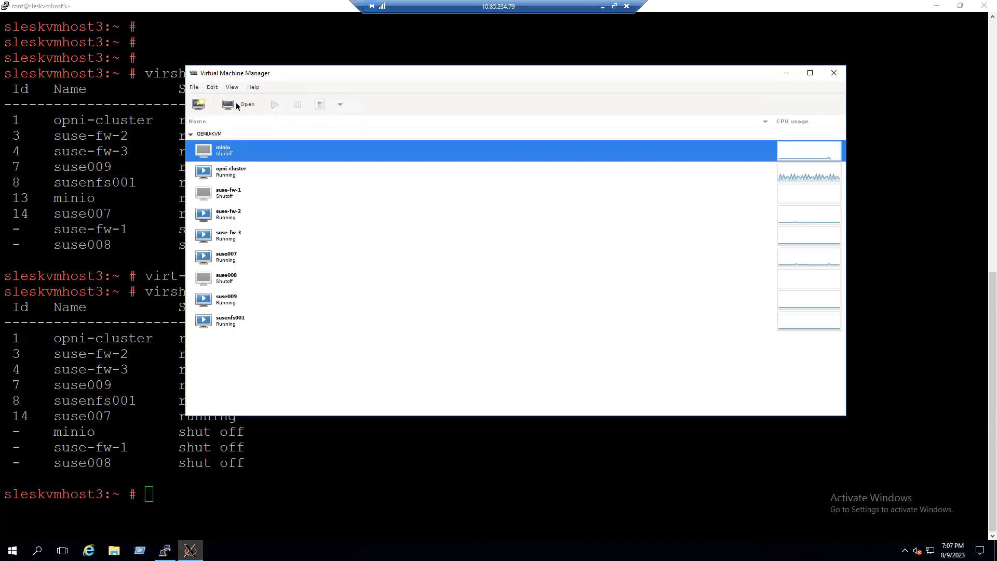
pyautogui.click(213, 88)
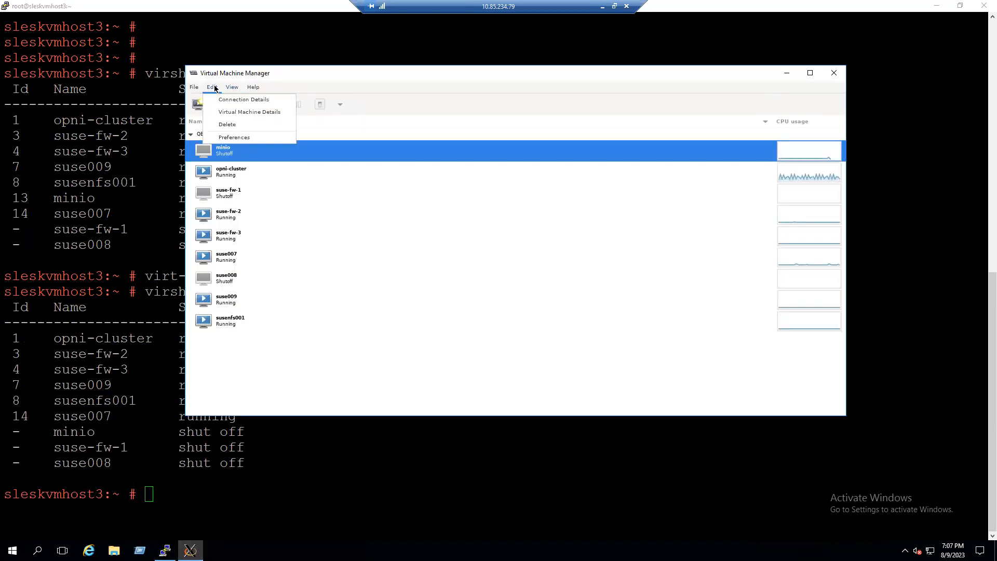
pyautogui.click(227, 112)
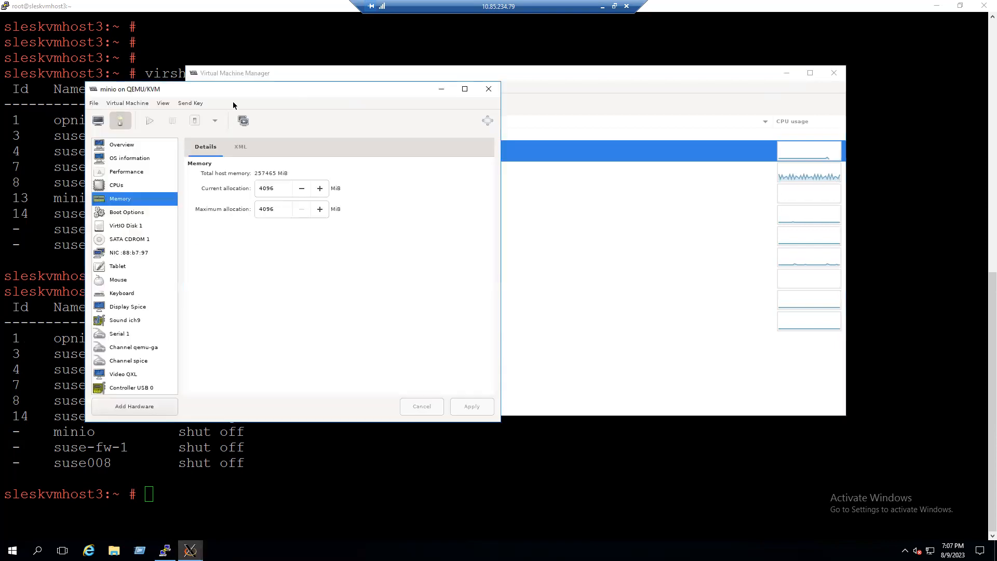
pyautogui.moveTo(247, 91); pyautogui.dragTo(547, 107)
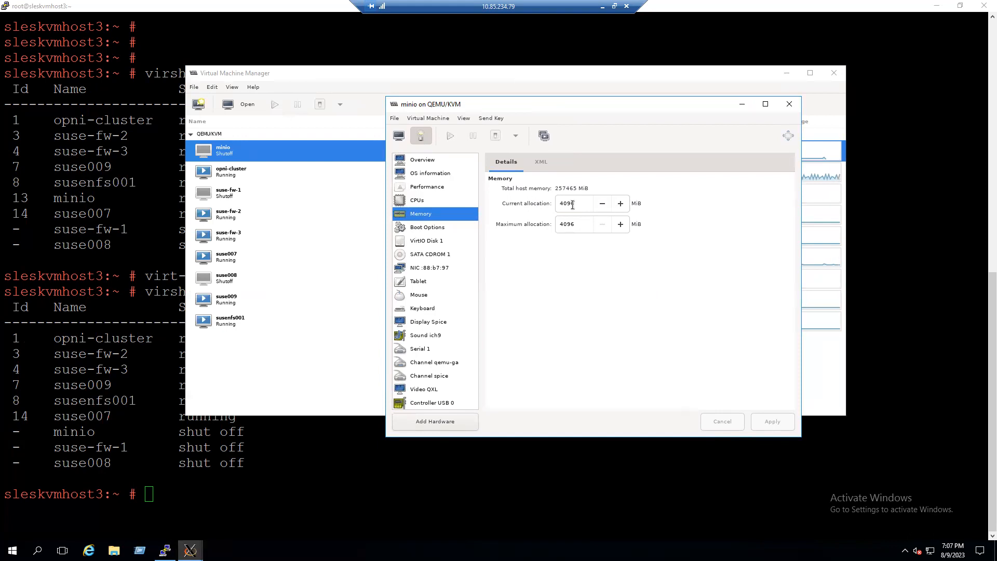
pyautogui.doubleClick(577, 204)
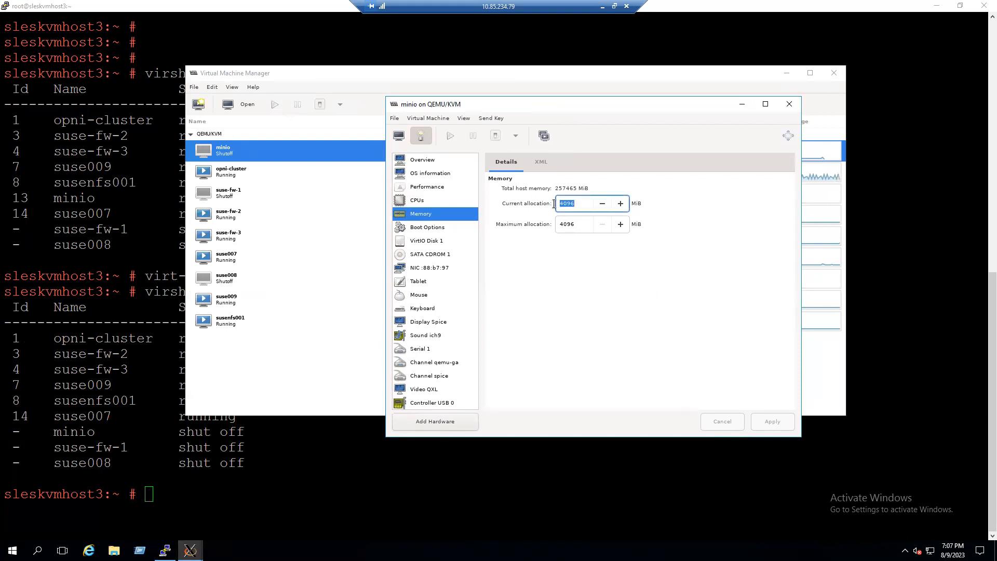
# - Minimize the remote terminal and open Google Chrome from the desktop
pyautogui.click(938, 13)
pyautogui.click(937, 7)
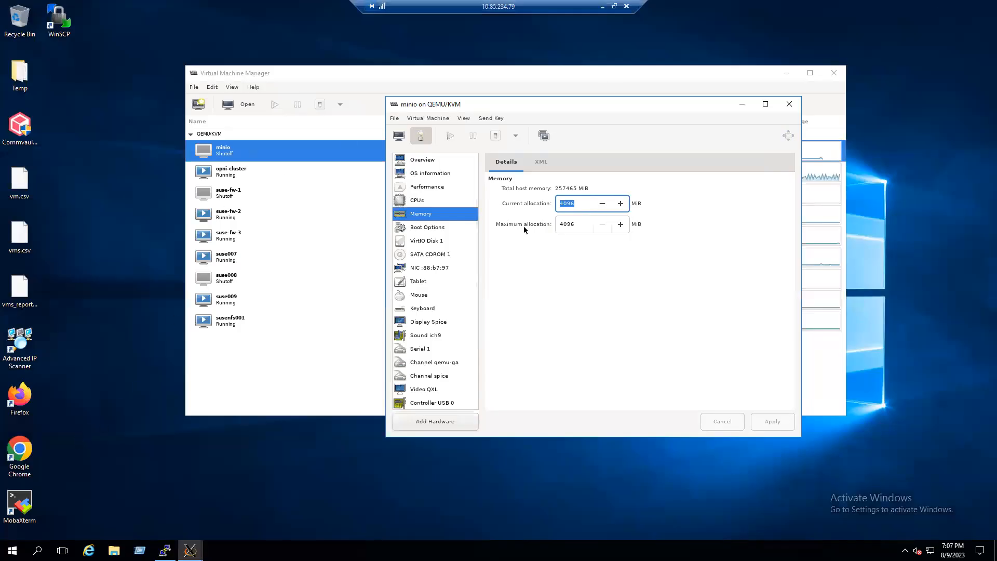
pyautogui.doubleClick(29, 446)
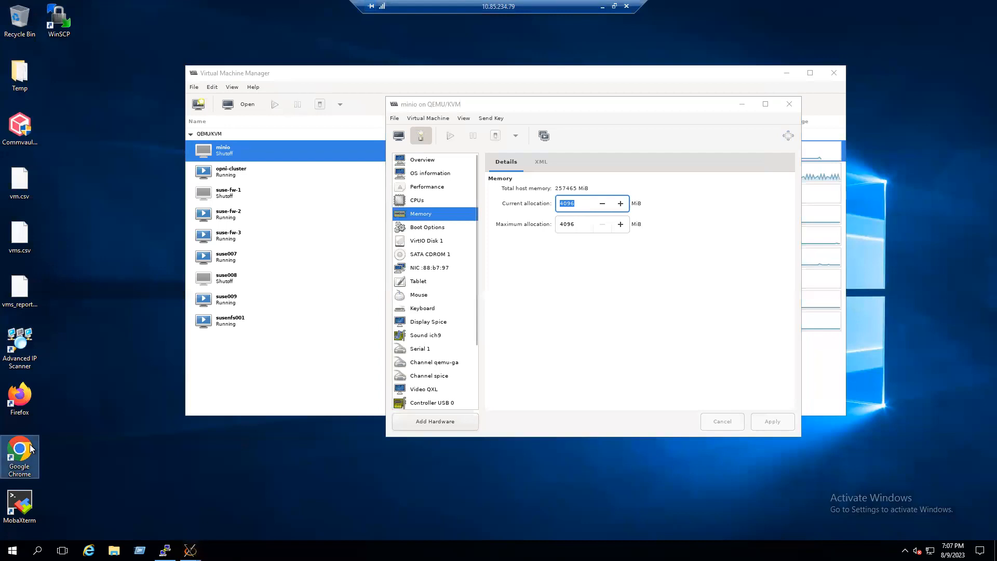
pyautogui.click(430, 203)
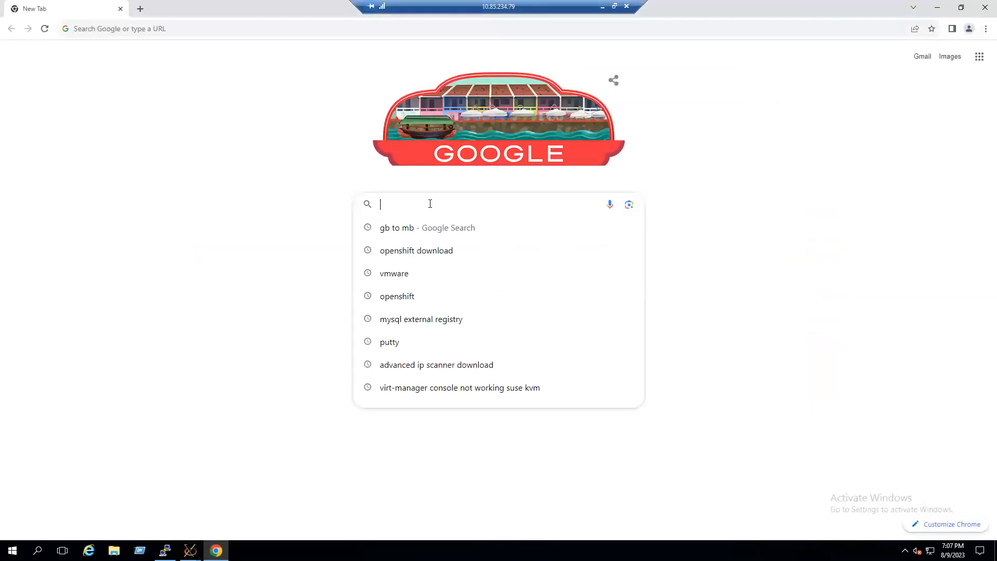
# - Search Google for gb to mb and open the Unit Converters GB to MB page
pyautogui.write('m')
pyautogui.press('BackSpace')
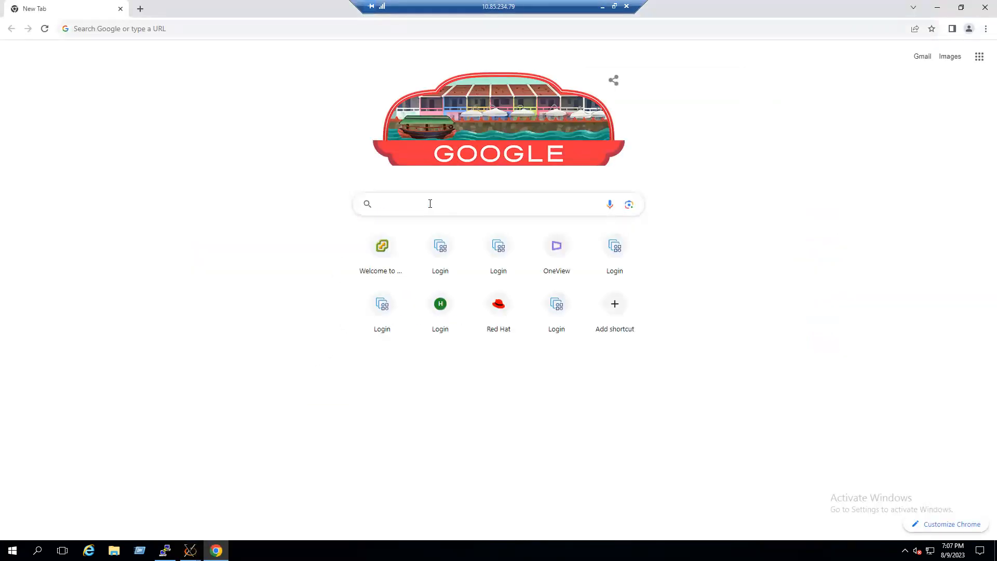
pyautogui.write('go')
pyautogui.press('BackSpace')
pyautogui.write('b to mb')
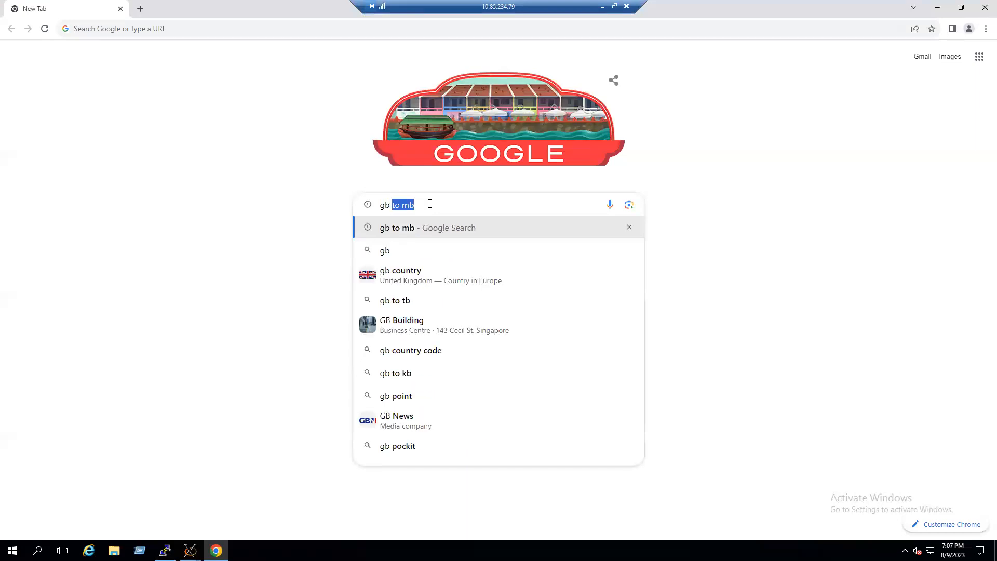
pyautogui.press('Return')
pyautogui.scroll(-2, 345, 292)
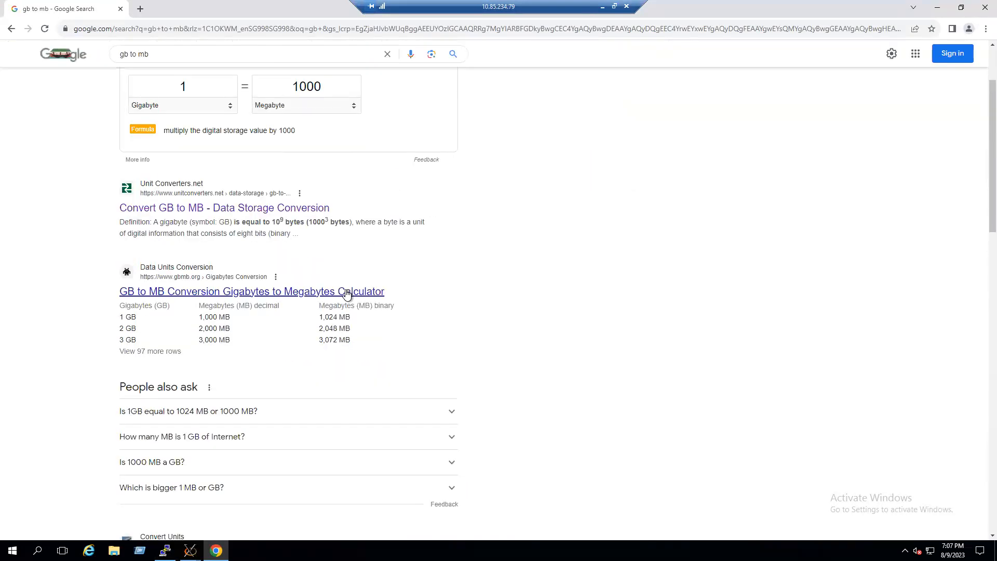
pyautogui.click(152, 209)
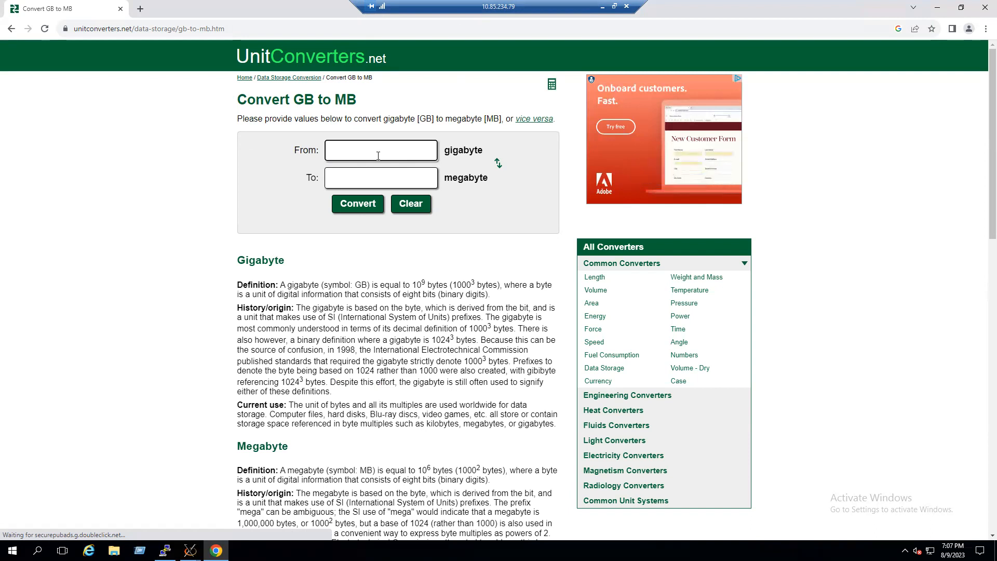
# - Convert 8 GB to megabytes on the converter page and copy the megabyte result
pyautogui.write('18')
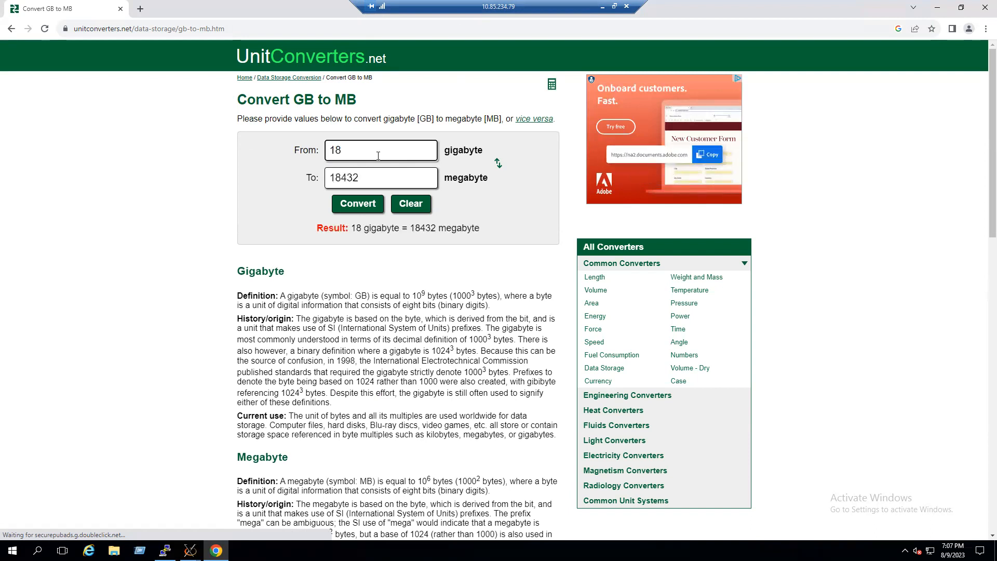
pyautogui.moveTo(379, 156); pyautogui.dragTo(283, 154)
pyautogui.write('8')
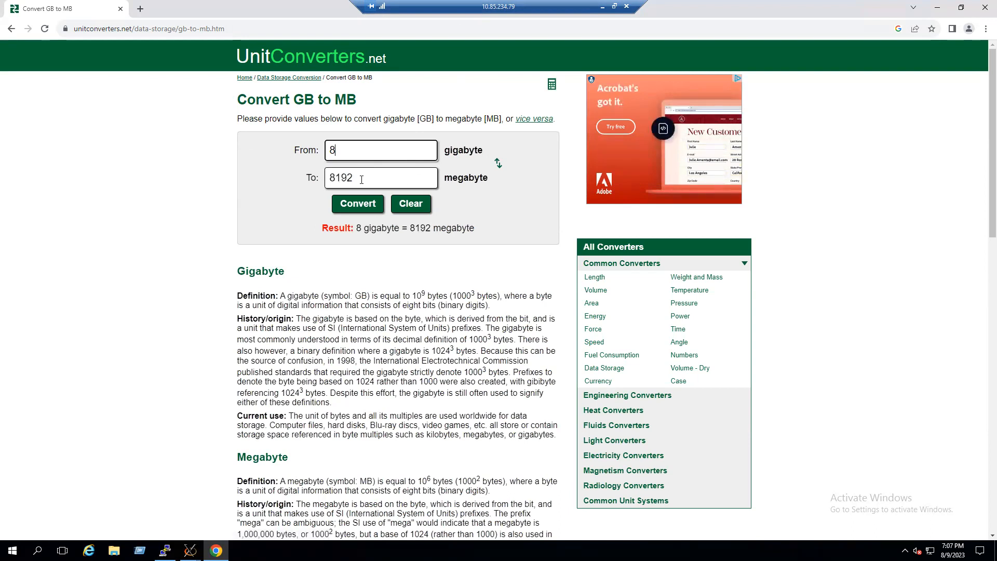
pyautogui.doubleClick(344, 179)
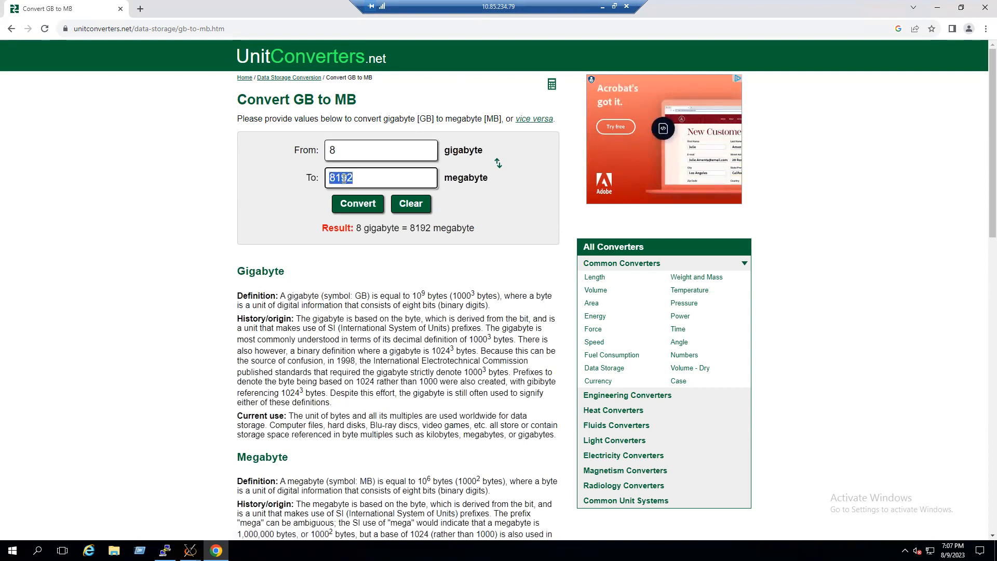
pyautogui.hotkey('ctrl', 'c')
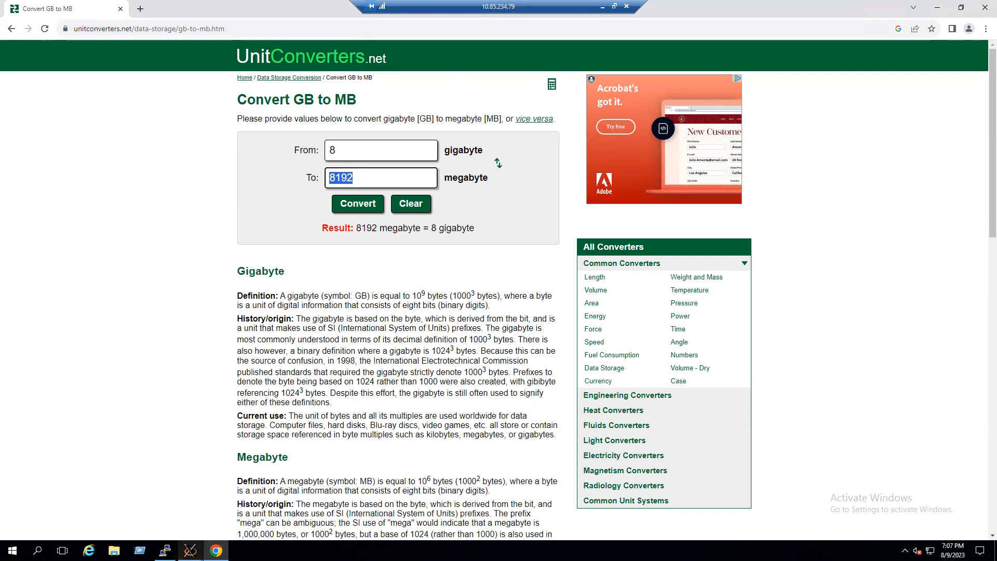
# - Set minio's current memory allocation to 8192 MiB in its details window and apply the change
pyautogui.click(190, 550)
pyautogui.click(247, 506)
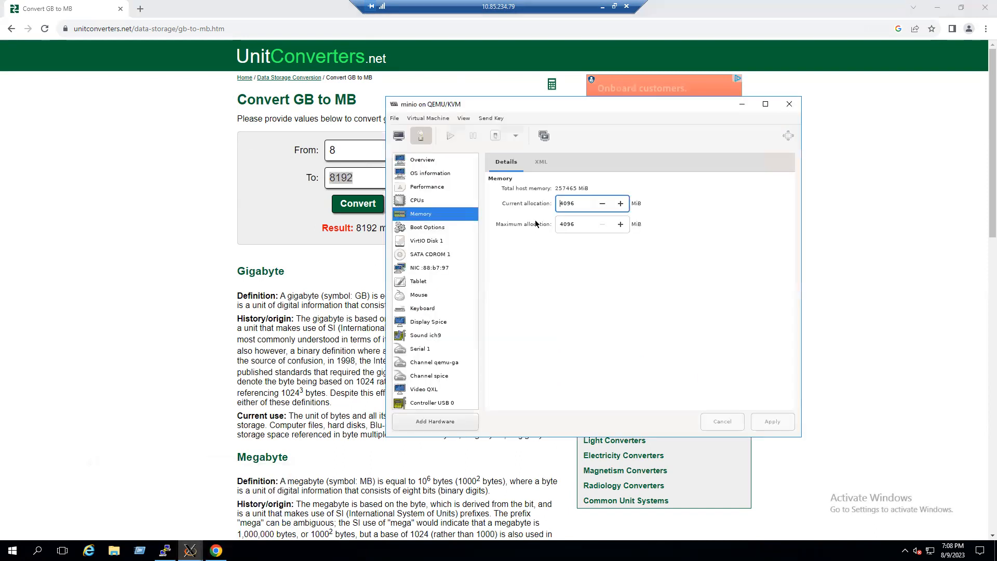
pyautogui.moveTo(579, 204); pyautogui.dragTo(549, 207)
pyautogui.hotkey('ctrl', 'v')
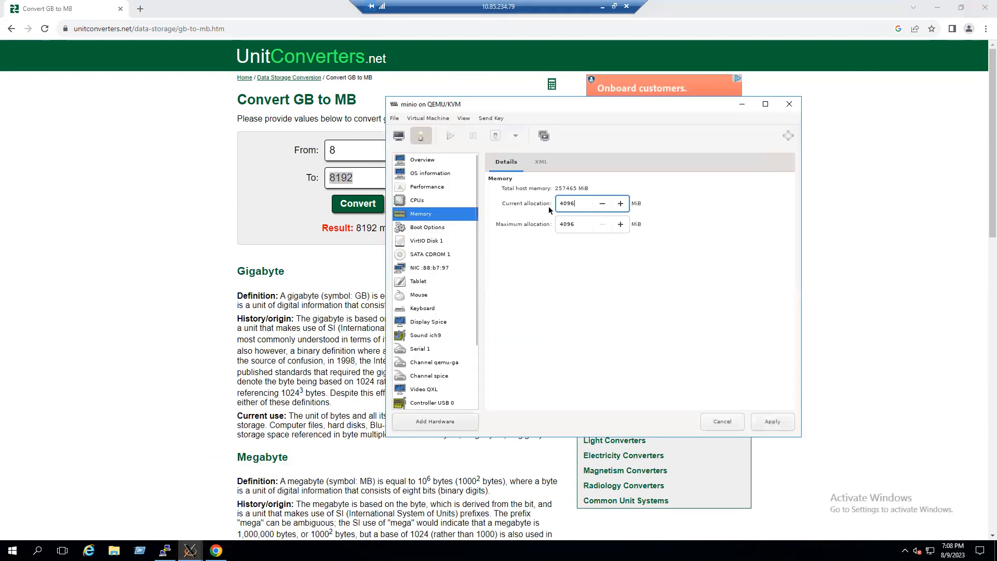
pyautogui.doubleClick(564, 202)
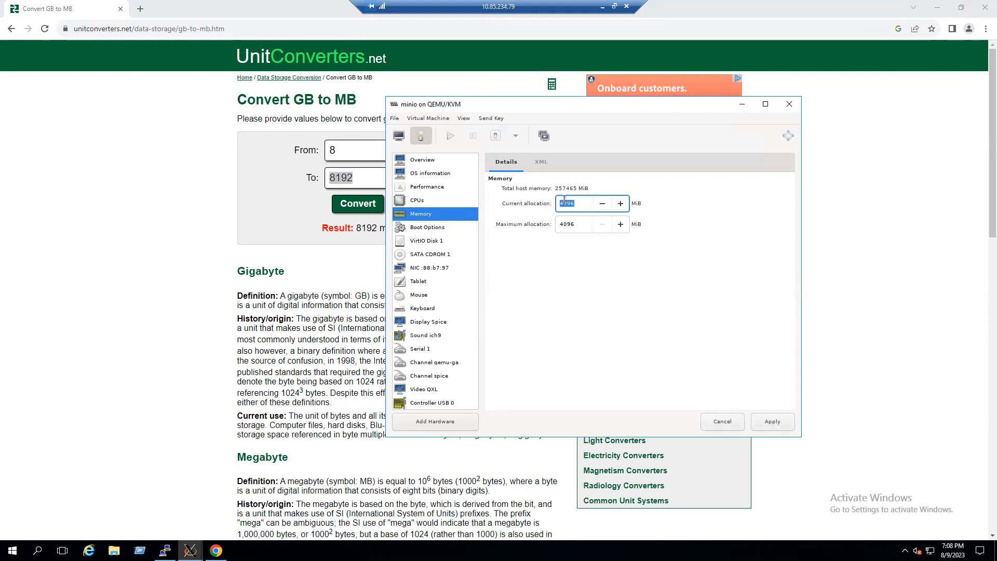
pyautogui.write('8192')
pyautogui.click(782, 422)
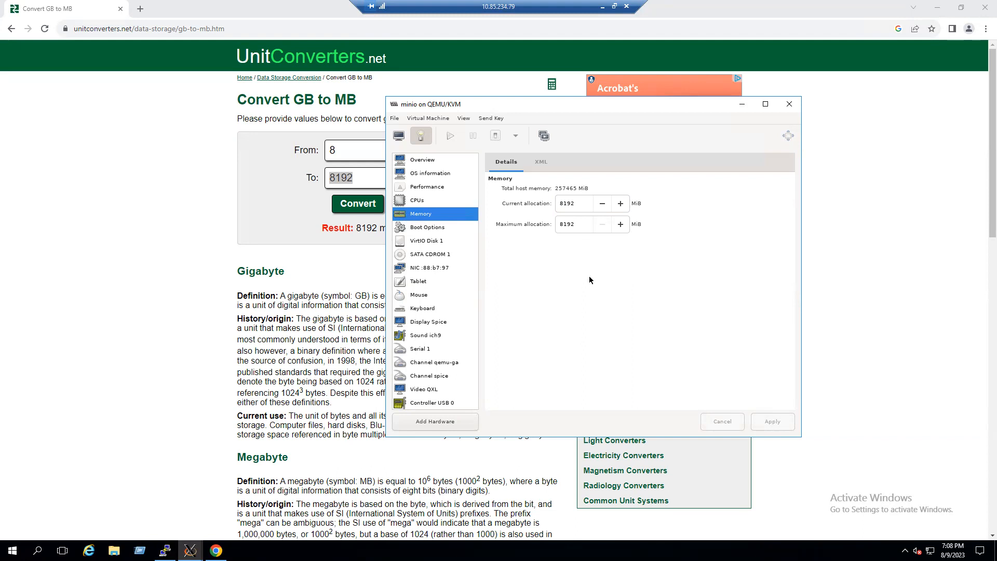
# - Review minio's memory settings again and close its details window
pyautogui.click(426, 162)
pyautogui.click(422, 213)
pyautogui.click(789, 104)
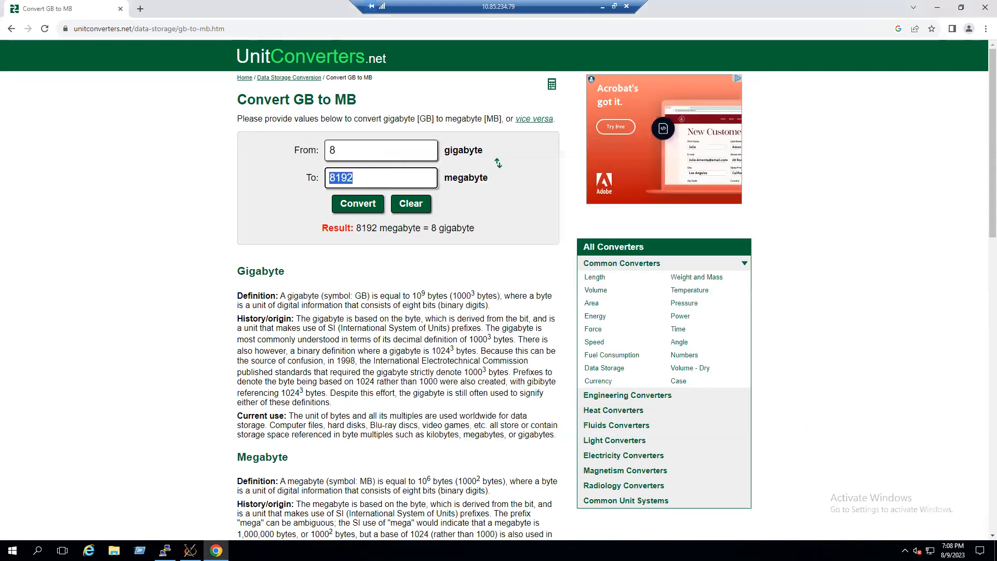
# - Start the minio VM in Virtual Machine Manager and briefly open its details window to check memory
pyautogui.click(190, 551)
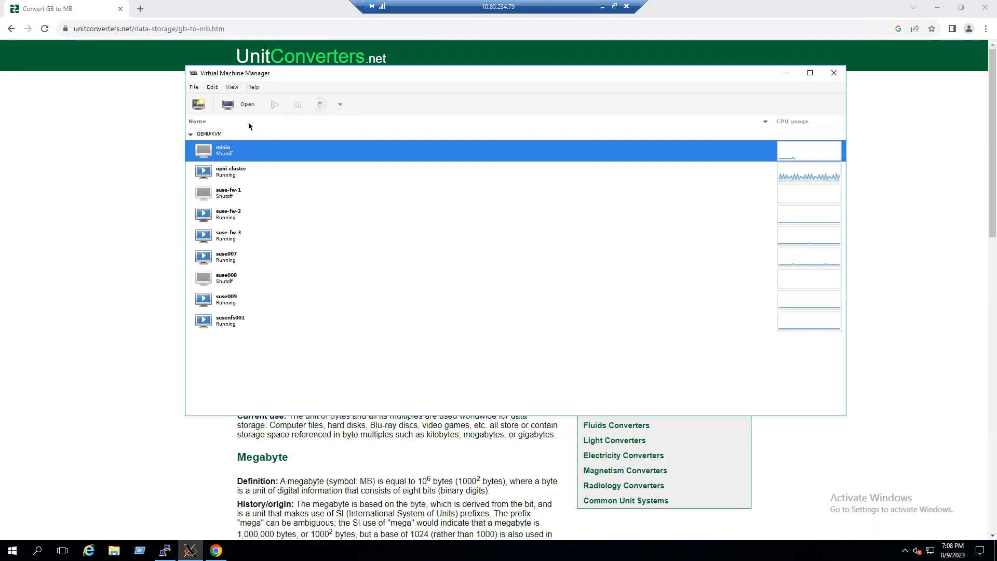
pyautogui.click(274, 104)
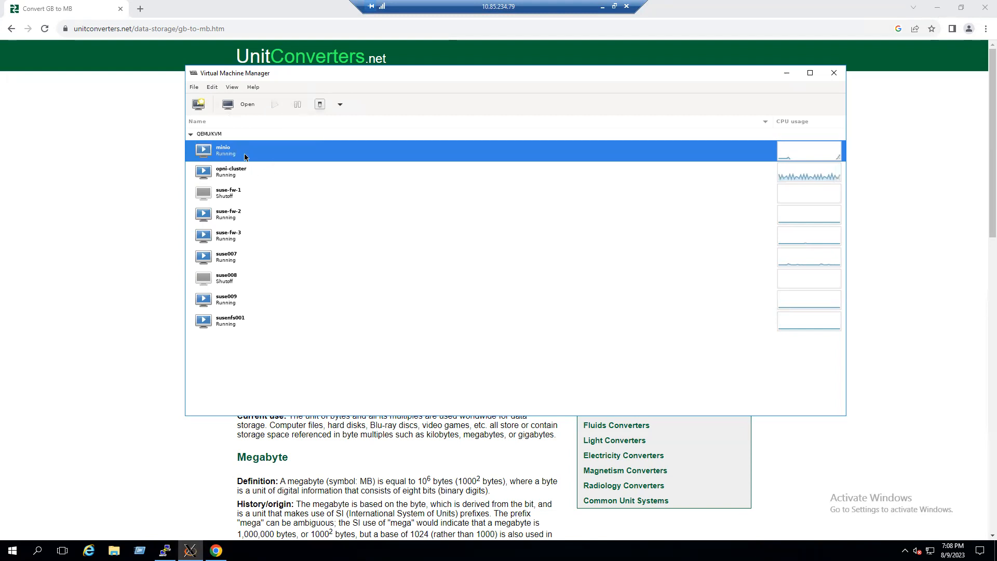
pyautogui.click(243, 105)
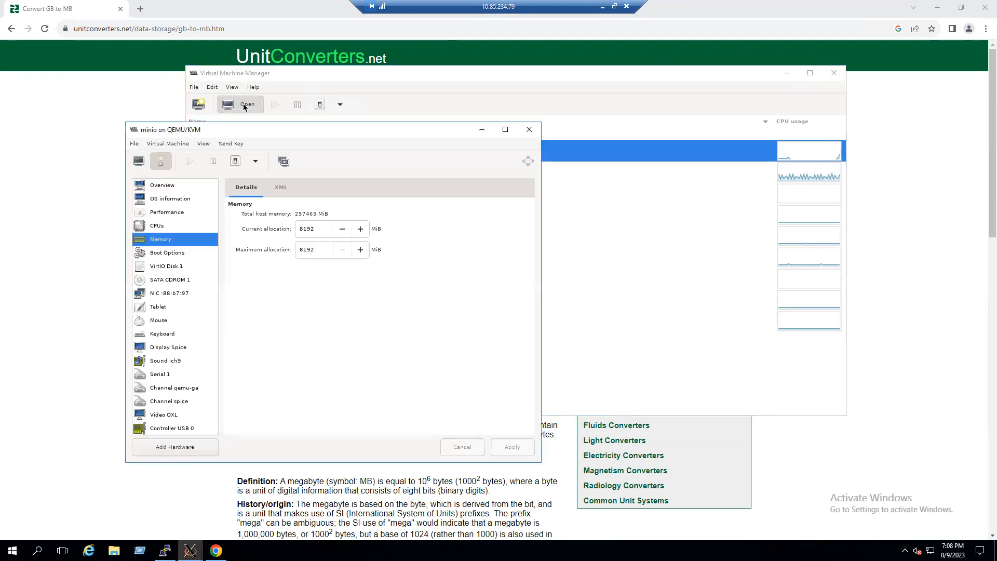
pyautogui.moveTo(278, 129); pyautogui.dragTo(490, 118)
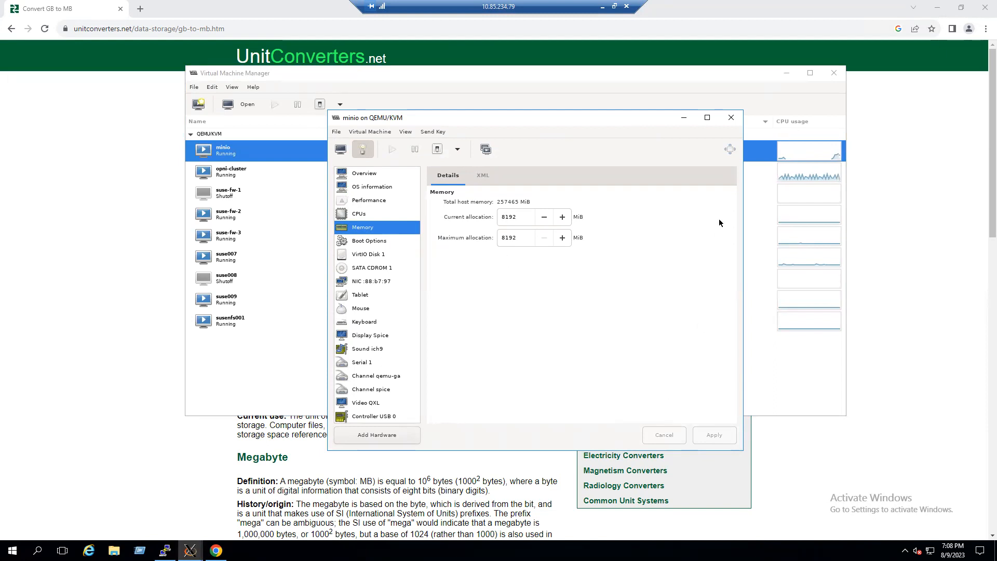
pyautogui.click(731, 118)
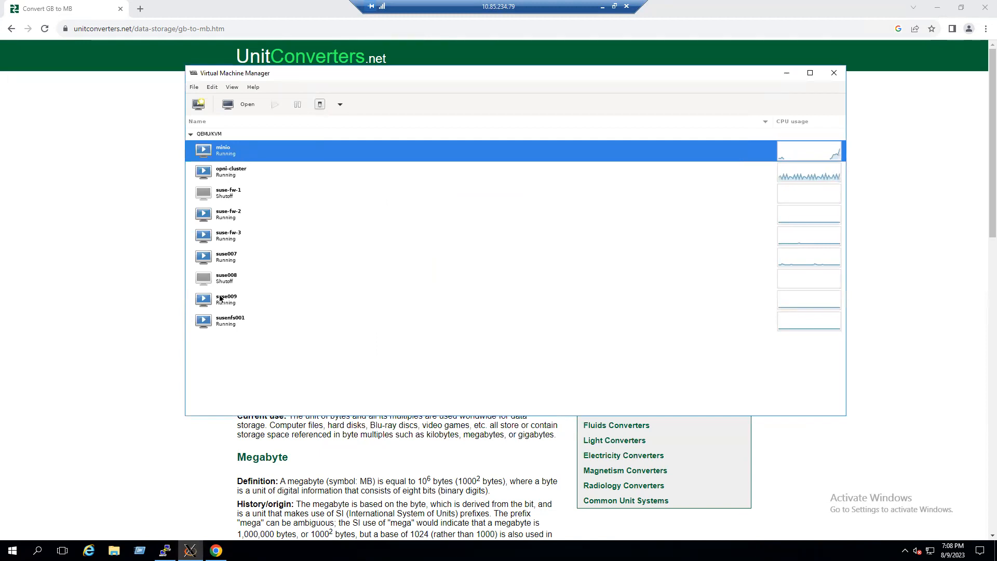
# - Select the suse008 VM, open its virtual machine details and show its Memory settings
pyautogui.click(225, 198)
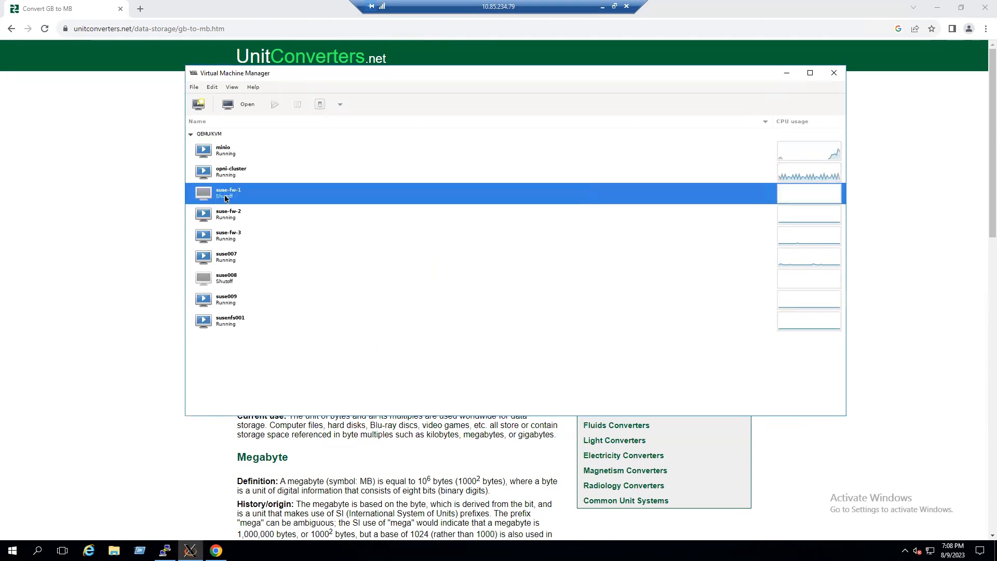
pyautogui.click(226, 283)
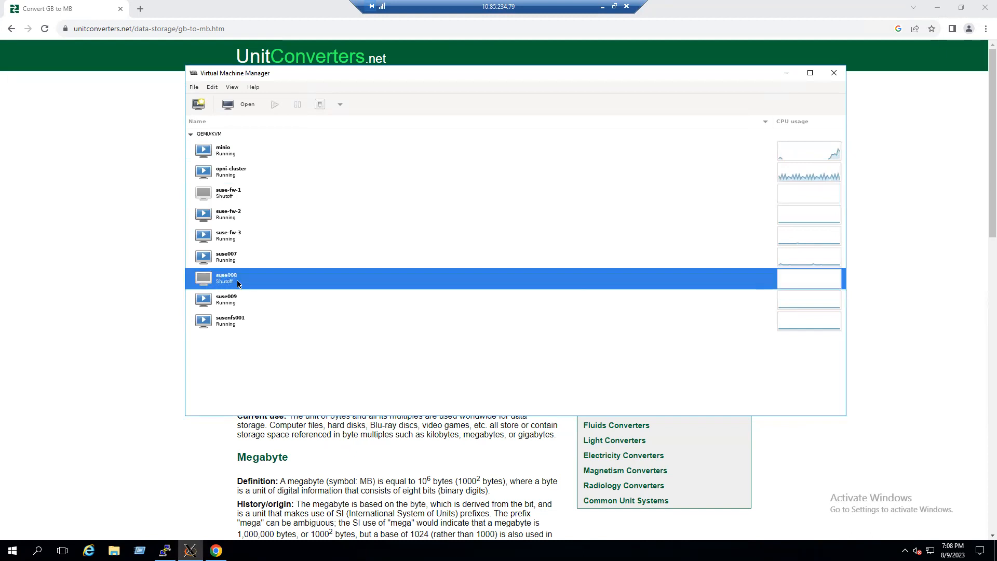
pyautogui.click(227, 198)
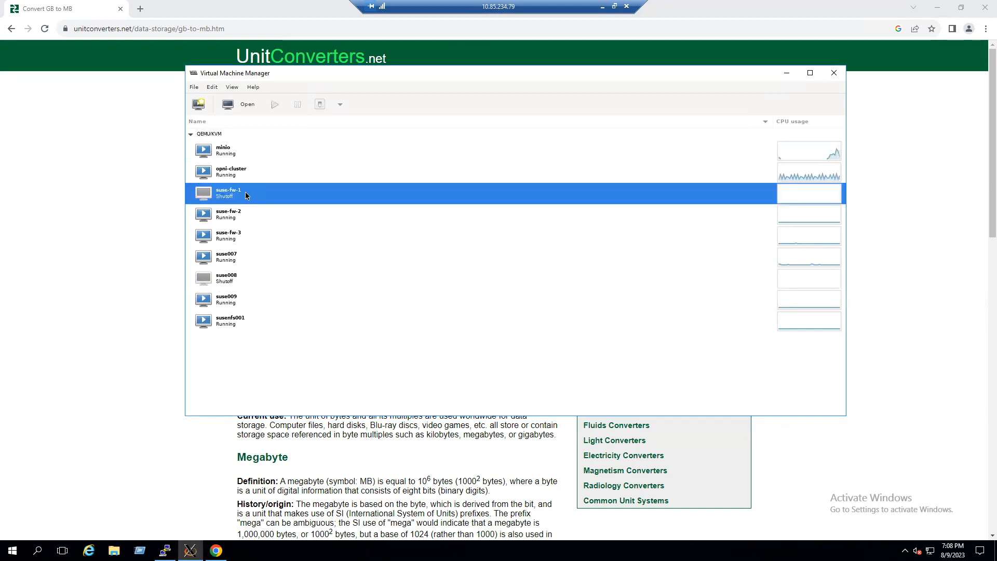
pyautogui.click(227, 283)
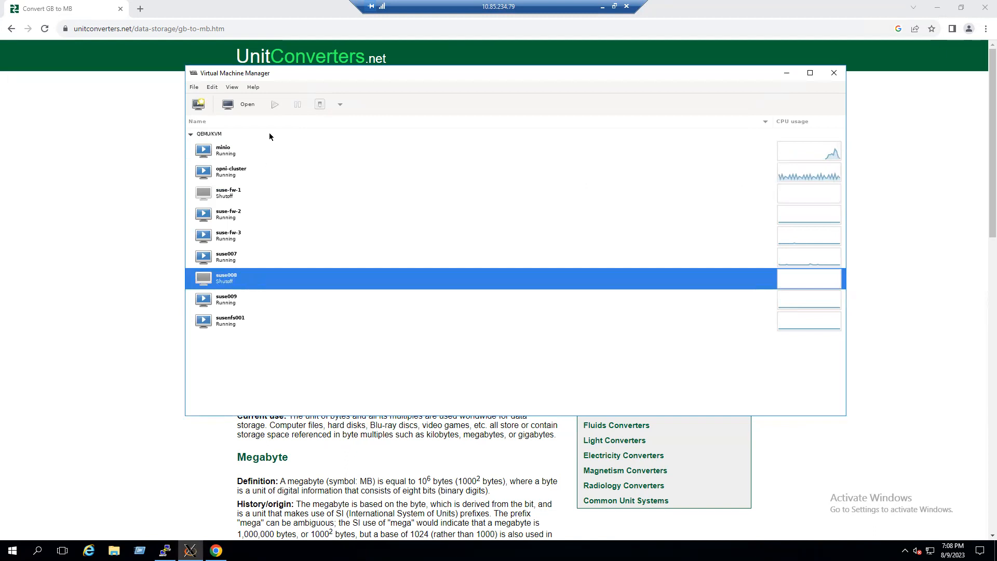
pyautogui.click(232, 88)
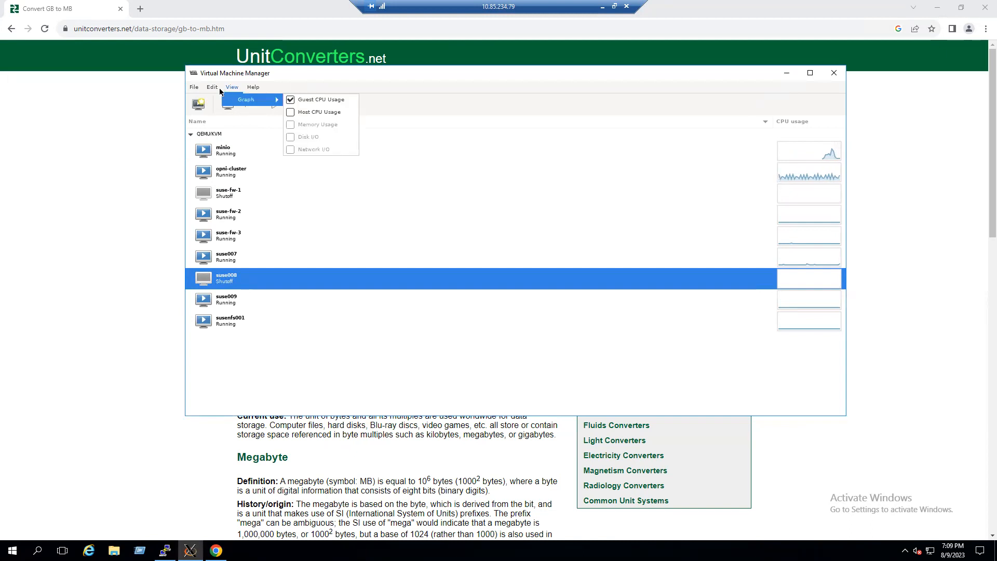
pyautogui.moveTo(217, 91)
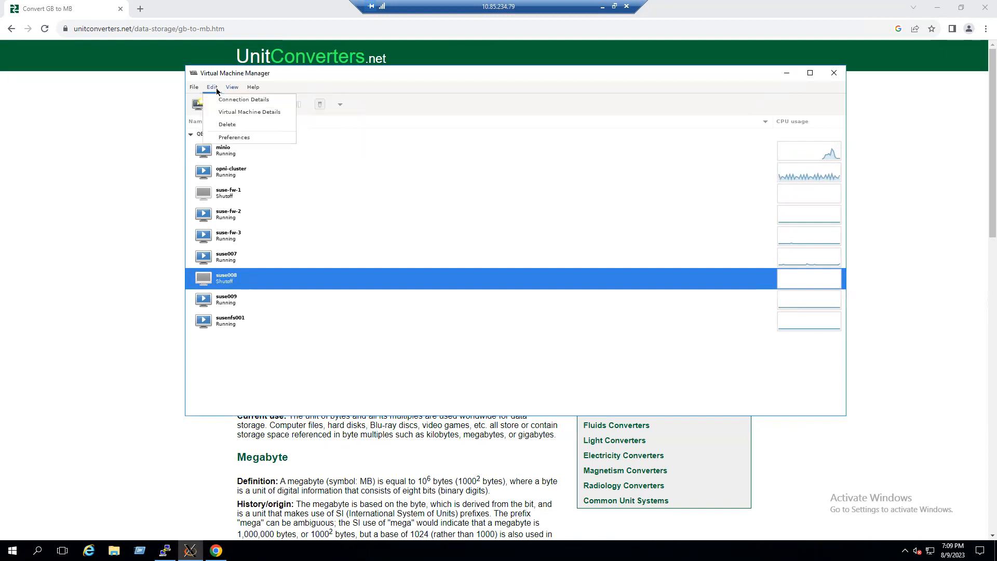
pyautogui.click(239, 112)
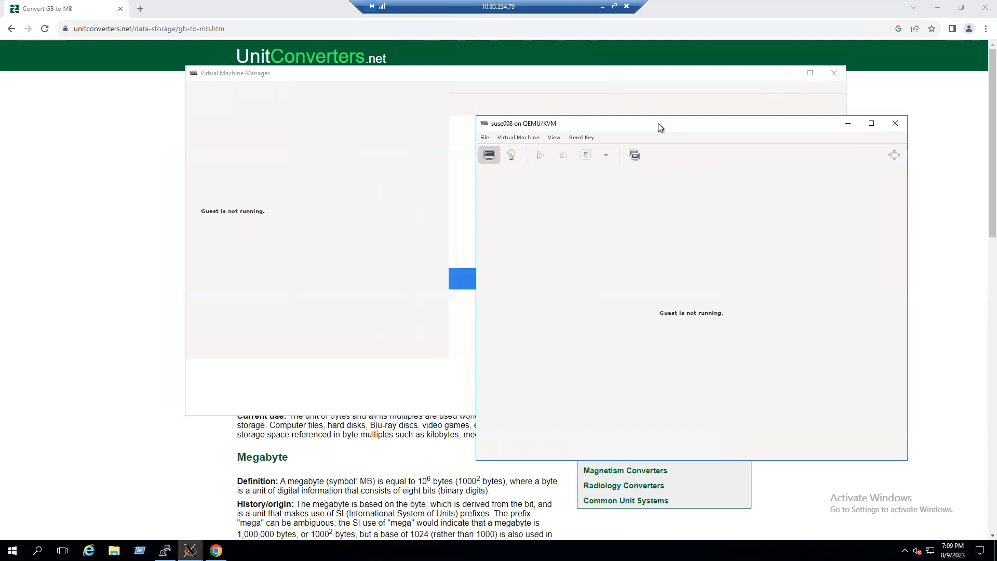
pyautogui.moveTo(667, 311); pyautogui.dragTo(733, 312)
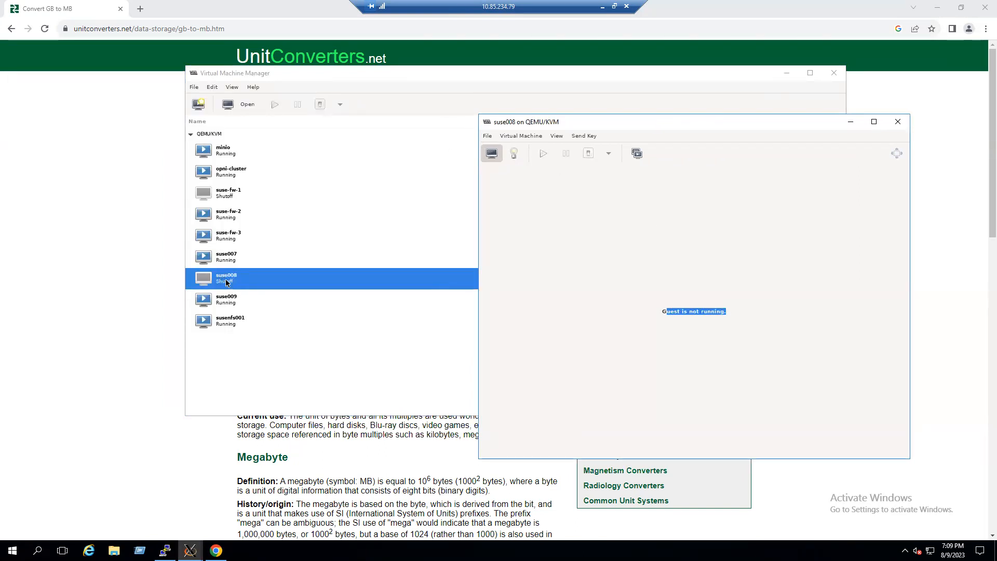
pyautogui.click(527, 136)
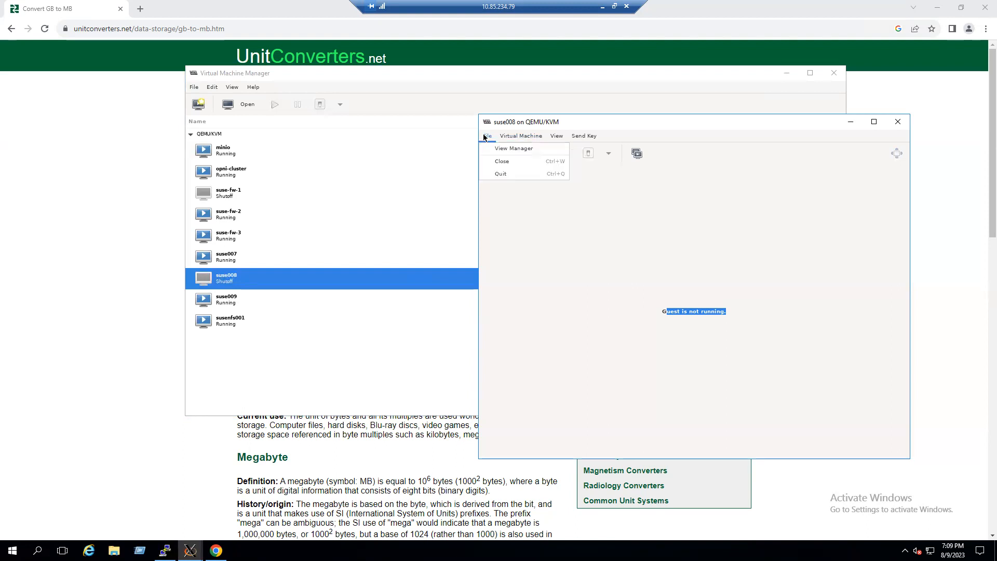
pyautogui.moveTo(561, 136)
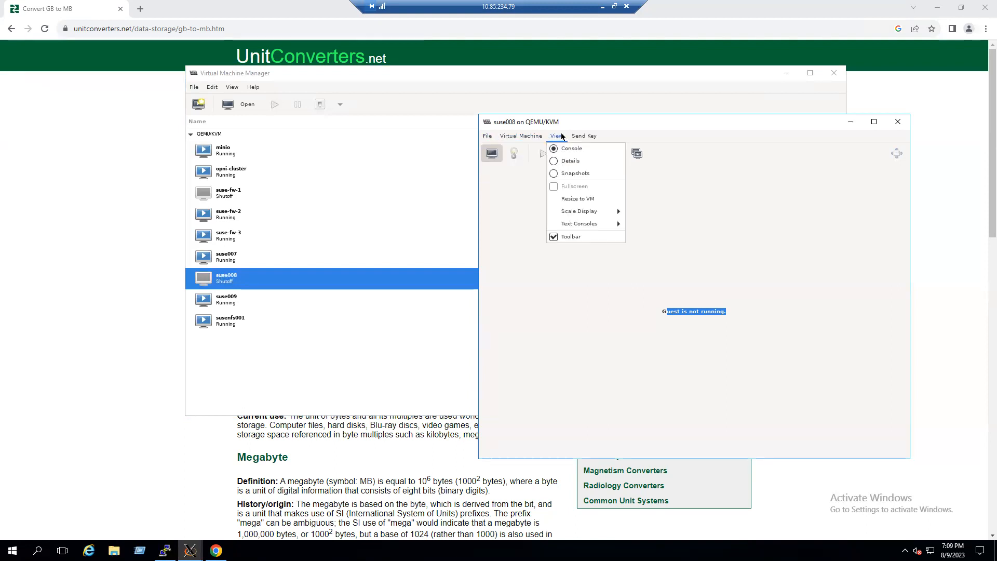
pyautogui.click(556, 162)
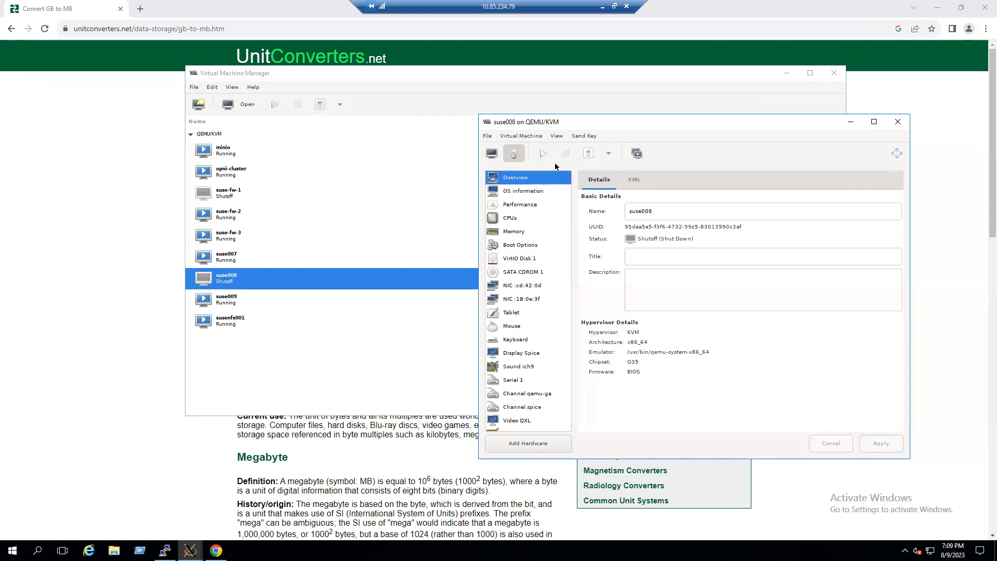
pyautogui.click(520, 233)
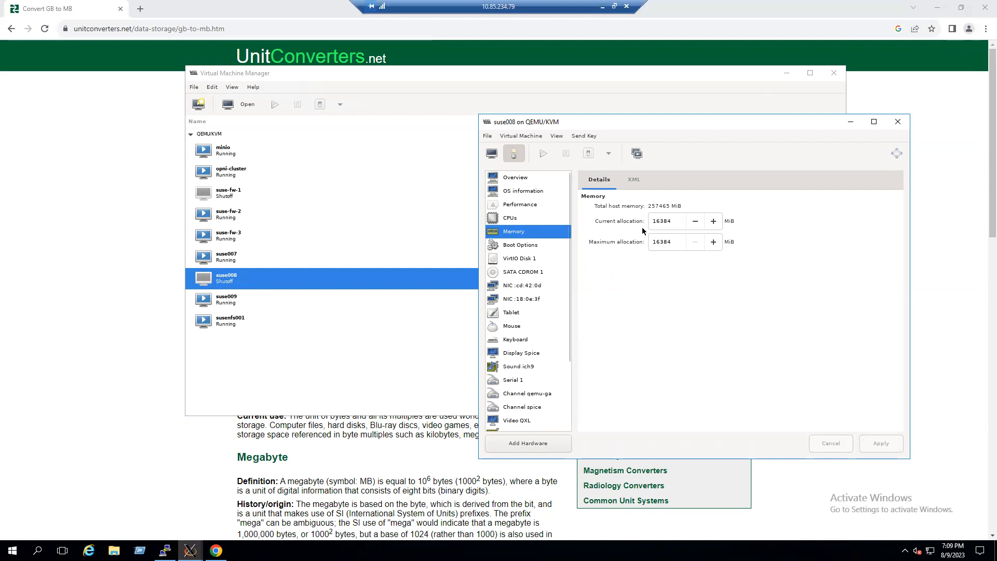
# - Select suse008's current memory allocation value and compare it with the GB to MB converter page
pyautogui.click(663, 222)
pyautogui.doubleClick(663, 221)
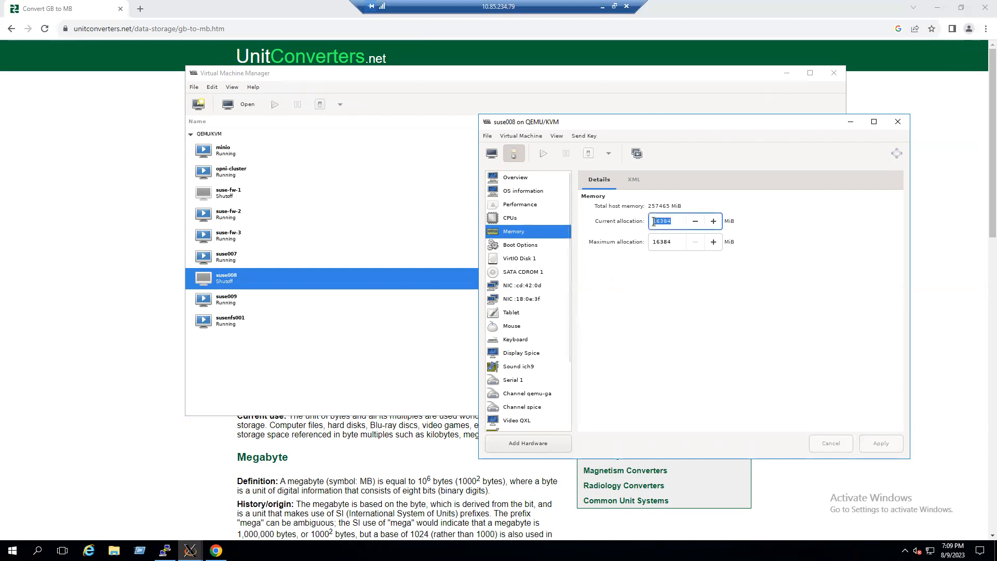
pyautogui.click(675, 221)
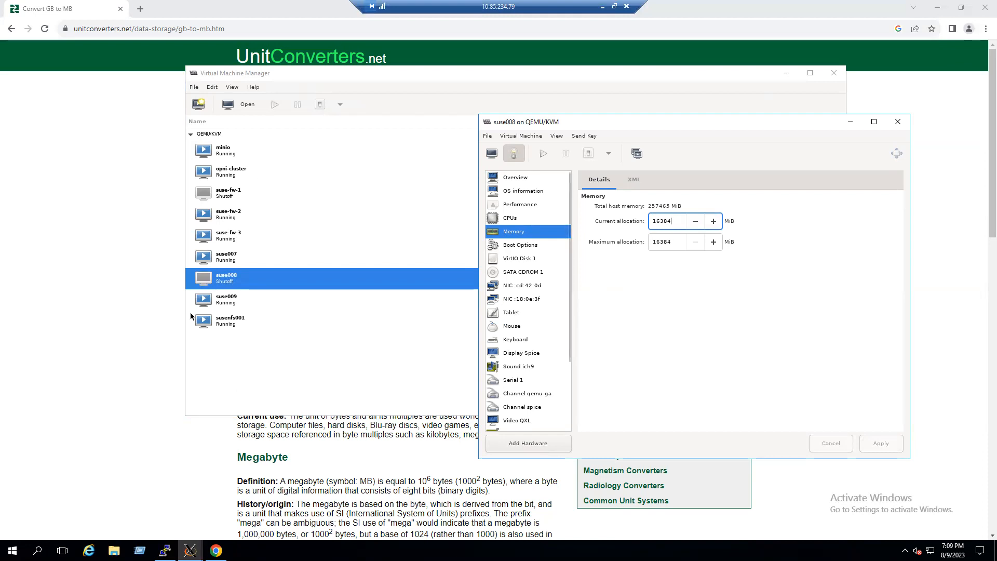
pyautogui.click(217, 551)
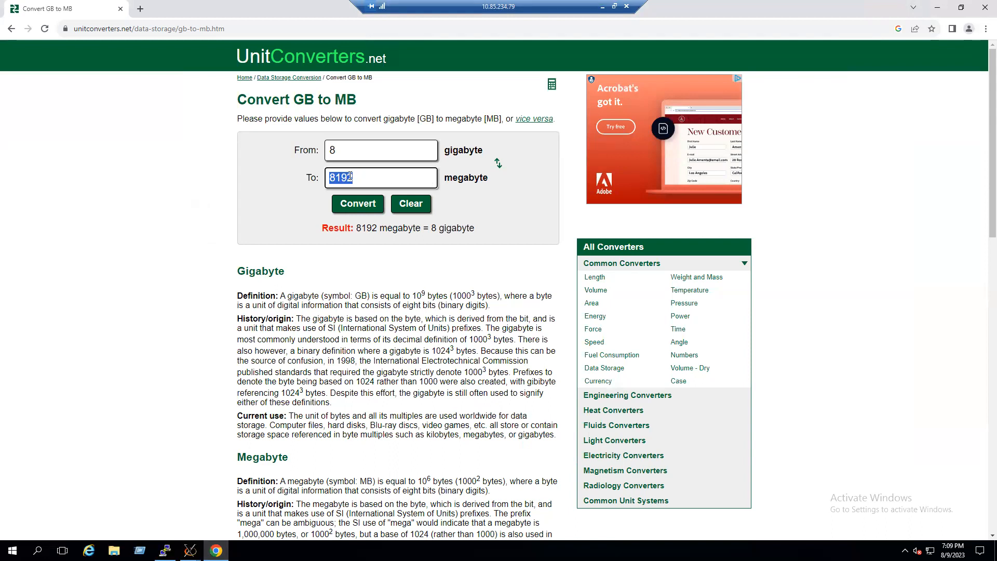
pyautogui.click(190, 550)
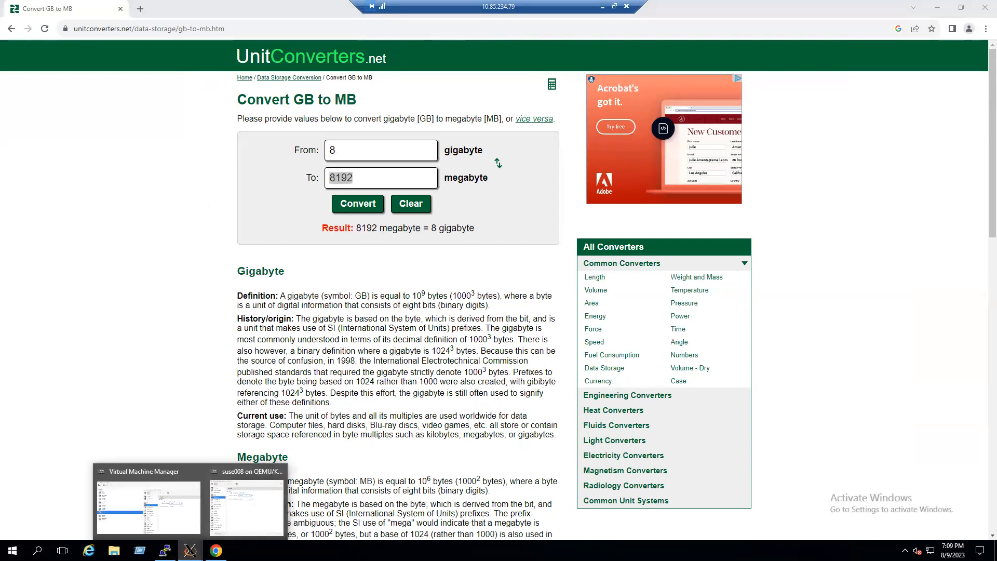
pyautogui.click(190, 551)
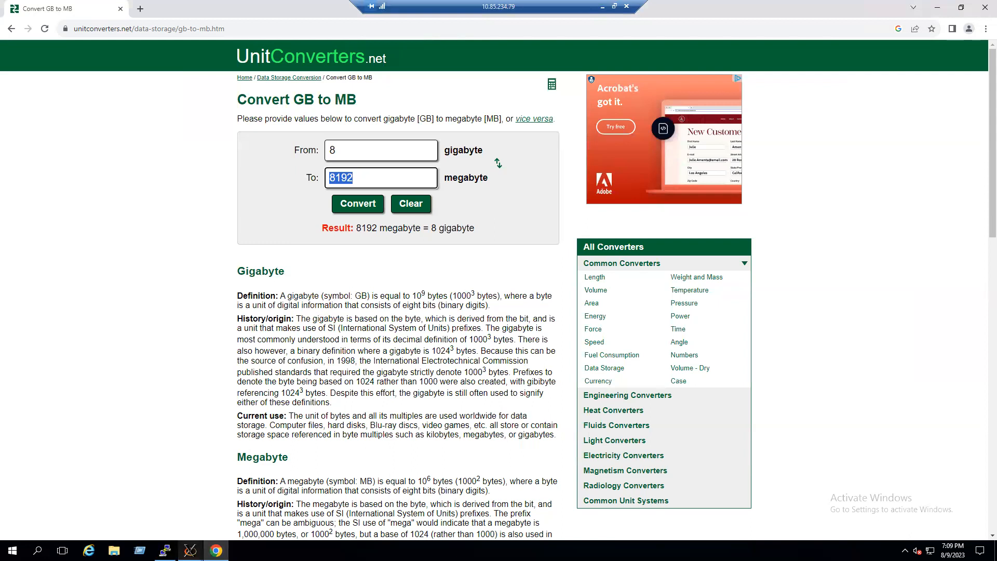
pyautogui.click(190, 550)
# - Reselect suse008's current memory allocation value and minimize the browser window
pyautogui.click(239, 509)
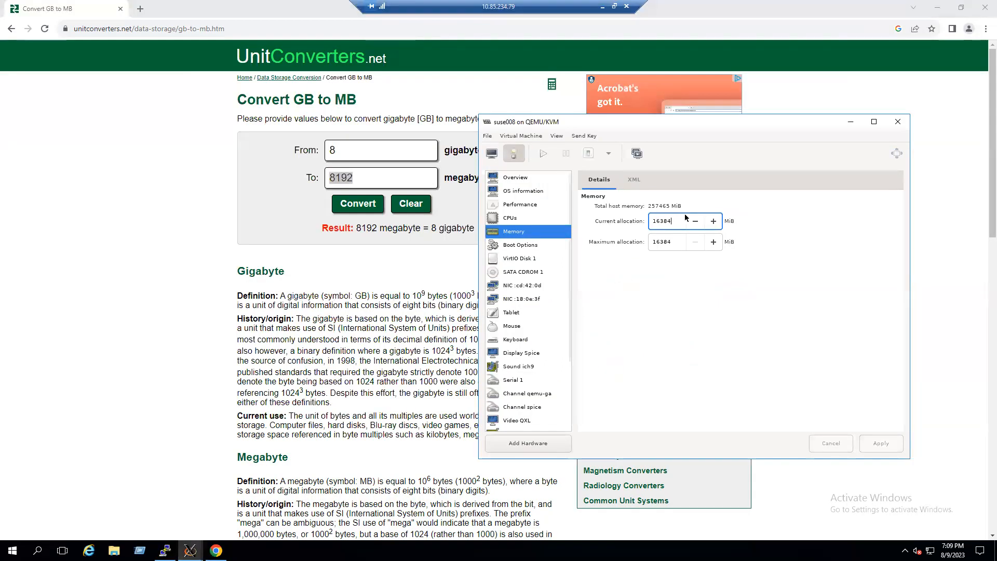
pyautogui.moveTo(676, 219); pyautogui.dragTo(649, 221)
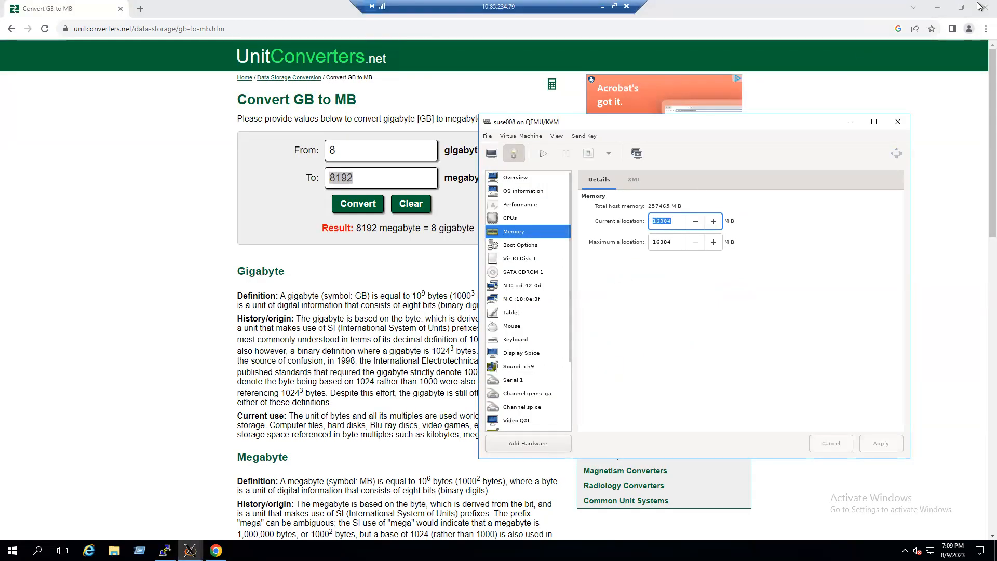
pyautogui.click(942, 8)
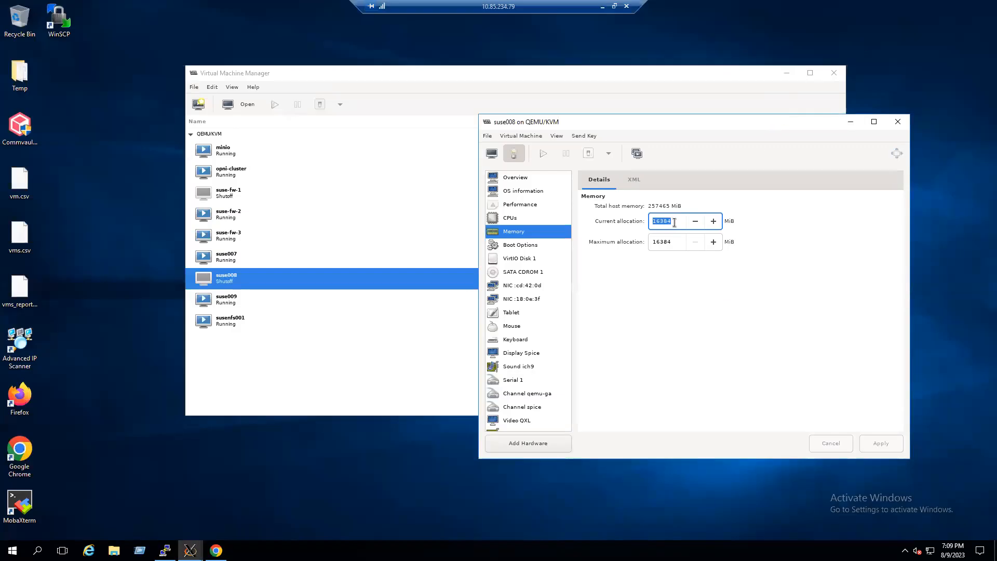
# - Set suse008's current and maximum memory allocation to 8192 MiB and apply the change
pyautogui.write('8192')
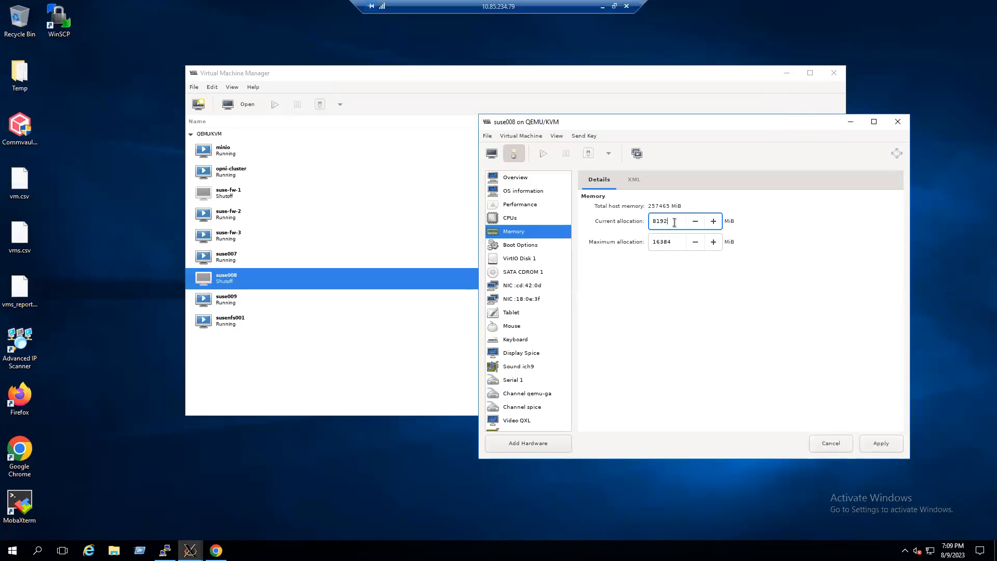
pyautogui.doubleClick(670, 242)
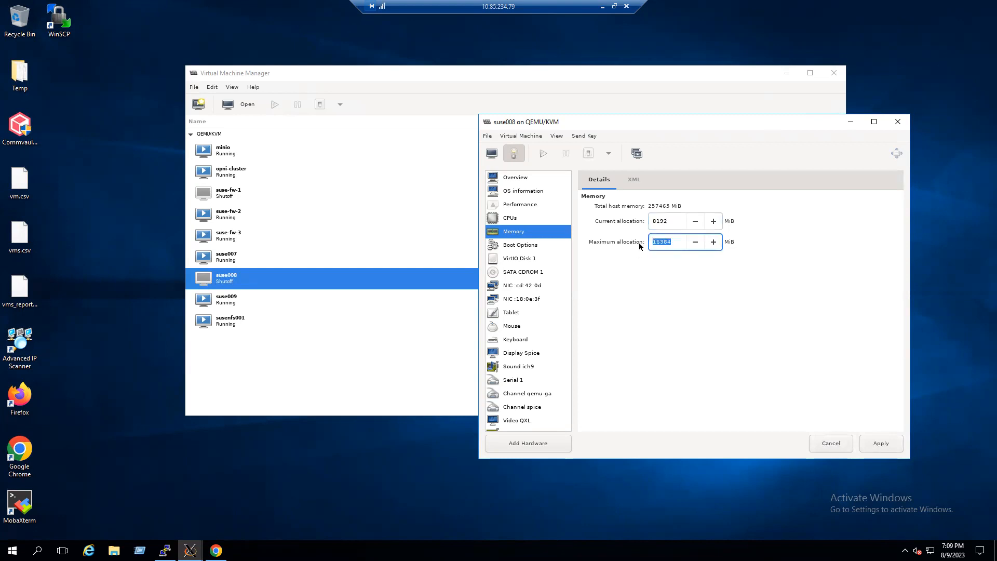
pyautogui.write('8192')
pyautogui.click(886, 450)
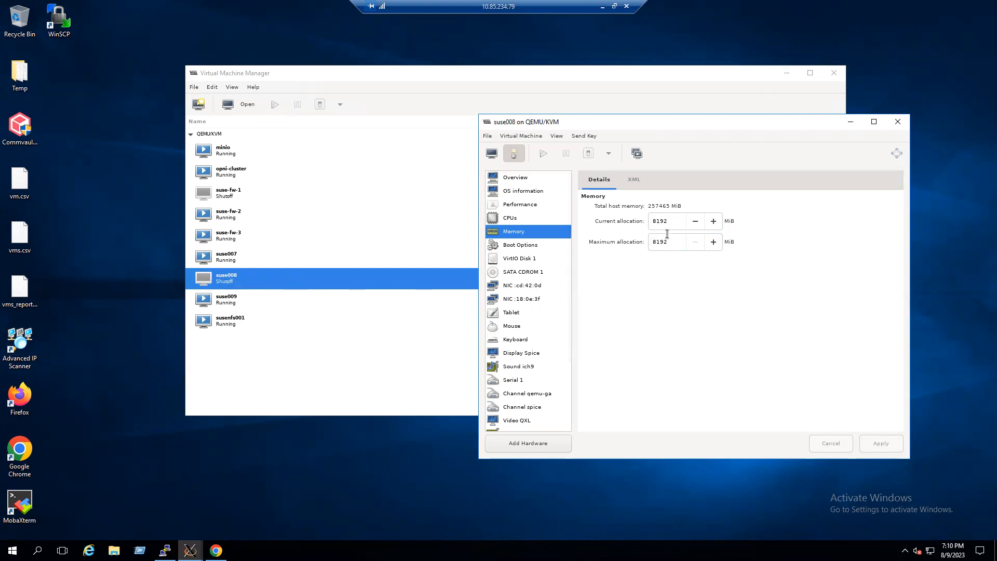
# - Close the suse008 details window and start the suse008 virtual machine
pyautogui.click(897, 121)
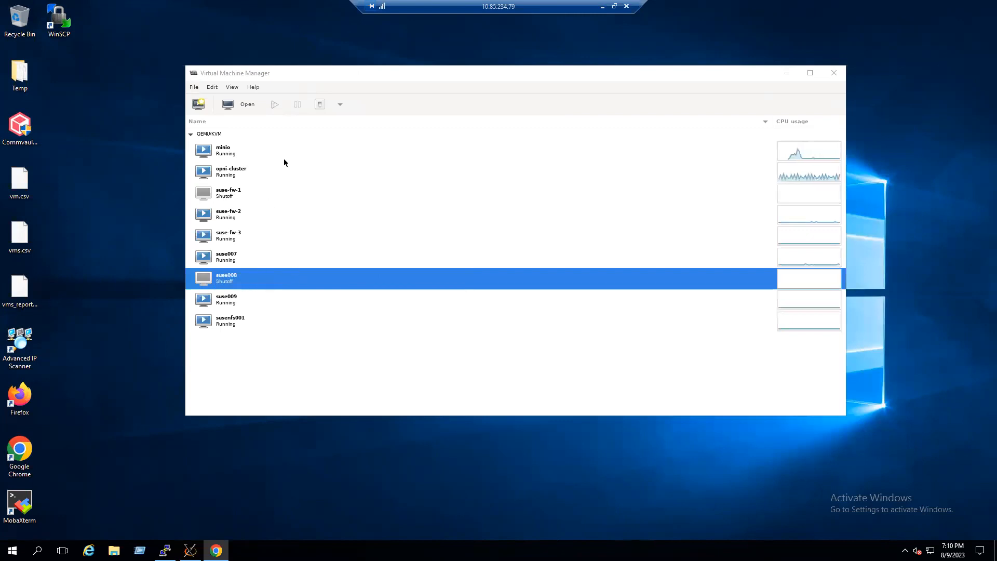
pyautogui.click(275, 106)
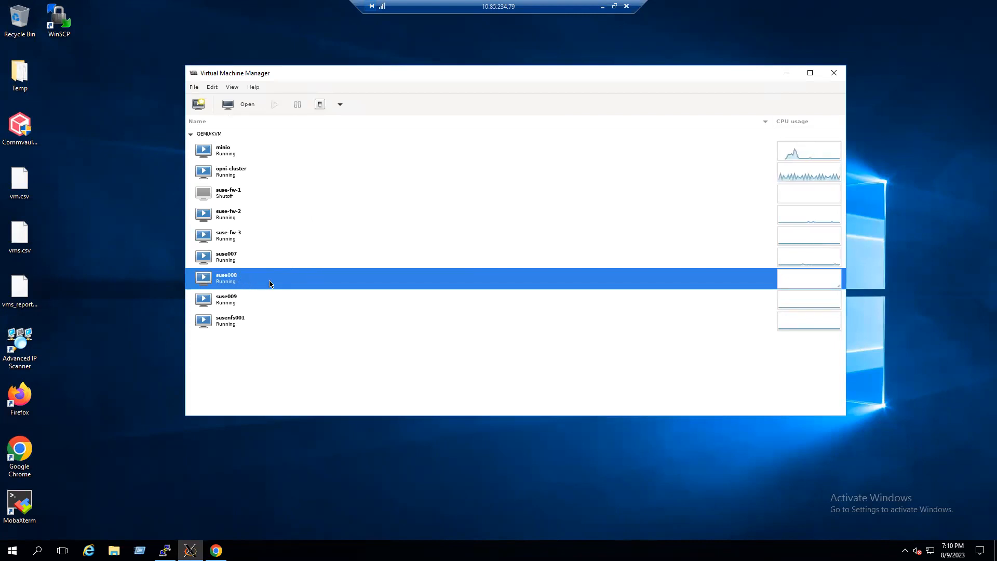
# - Reopen suse008's virtual machine details to check its memory, then close the details and manager windows
pyautogui.click(216, 89)
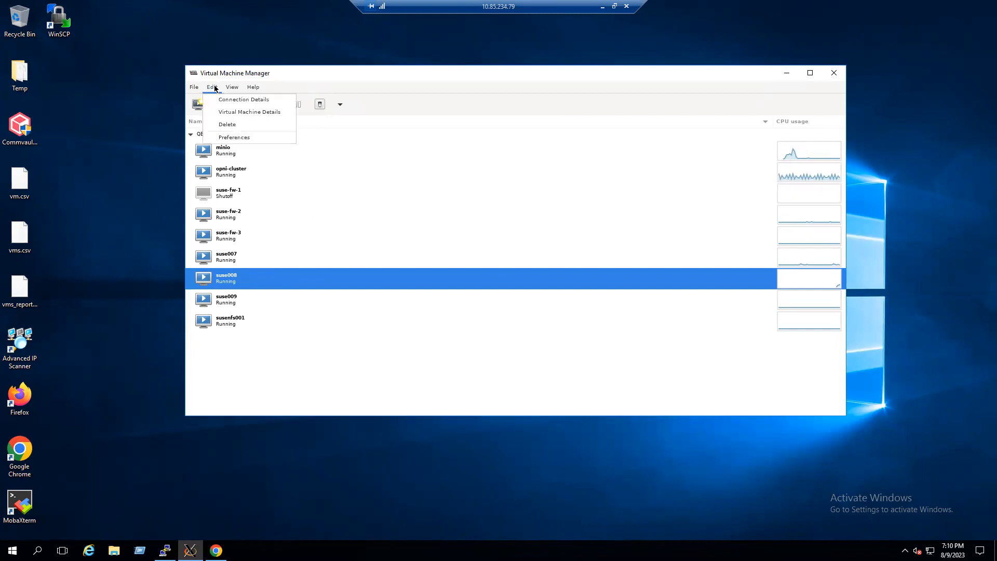
pyautogui.click(236, 112)
pyautogui.moveTo(290, 45); pyautogui.dragTo(624, 79)
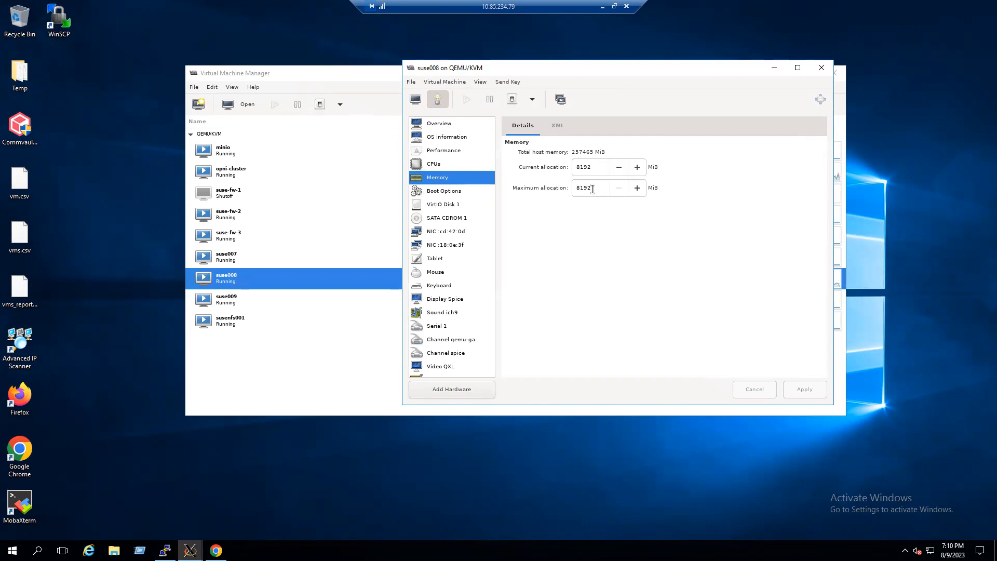
pyautogui.click(283, 76)
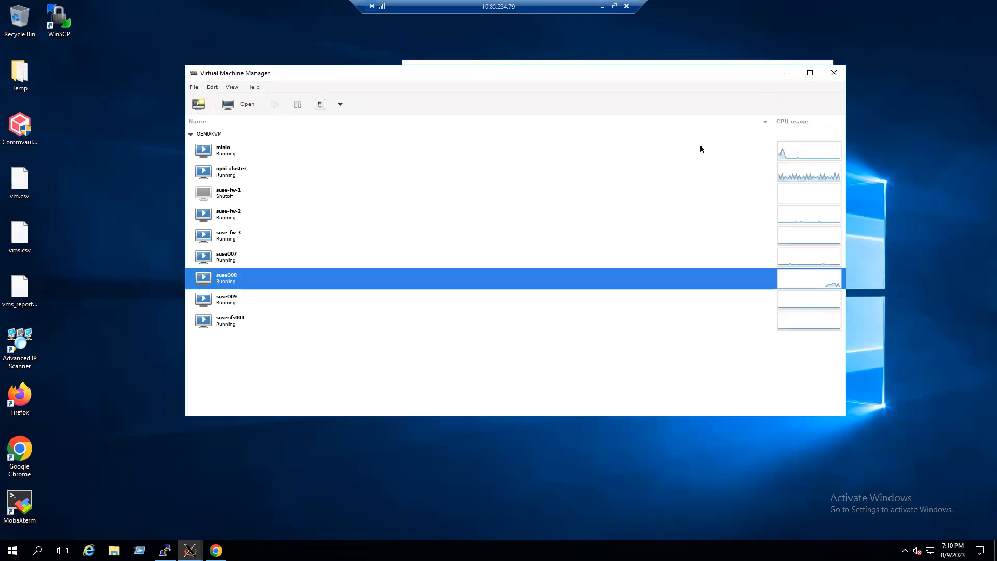
pyautogui.click(834, 75)
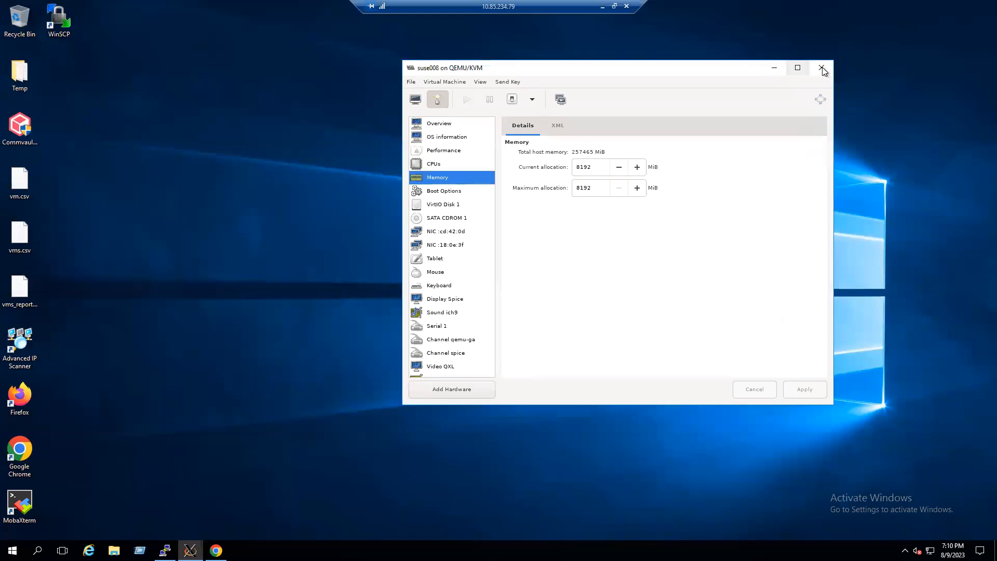
pyautogui.click(821, 68)
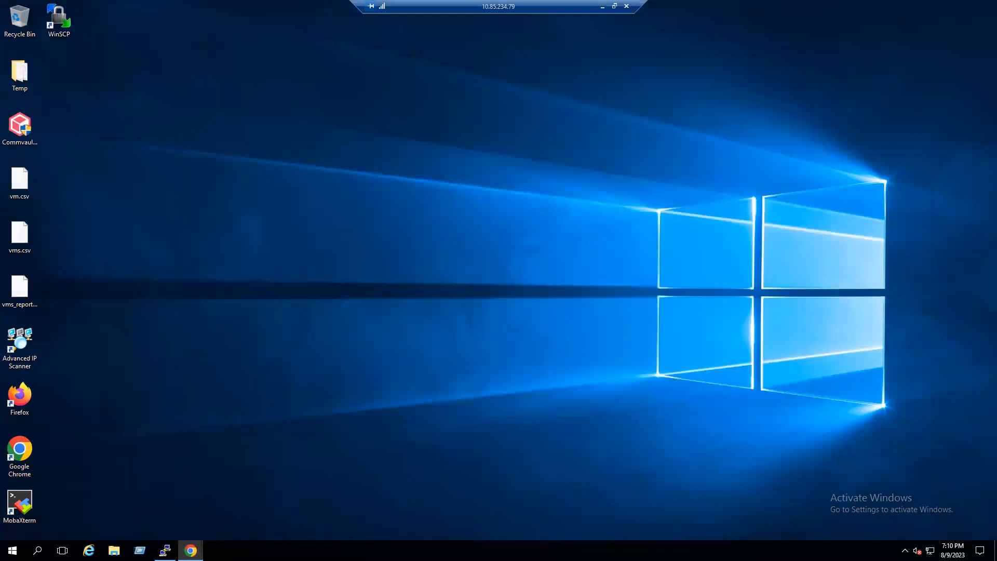
# - In the host terminal, list all virtual machines with virsh list --all
pyautogui.click(165, 551)
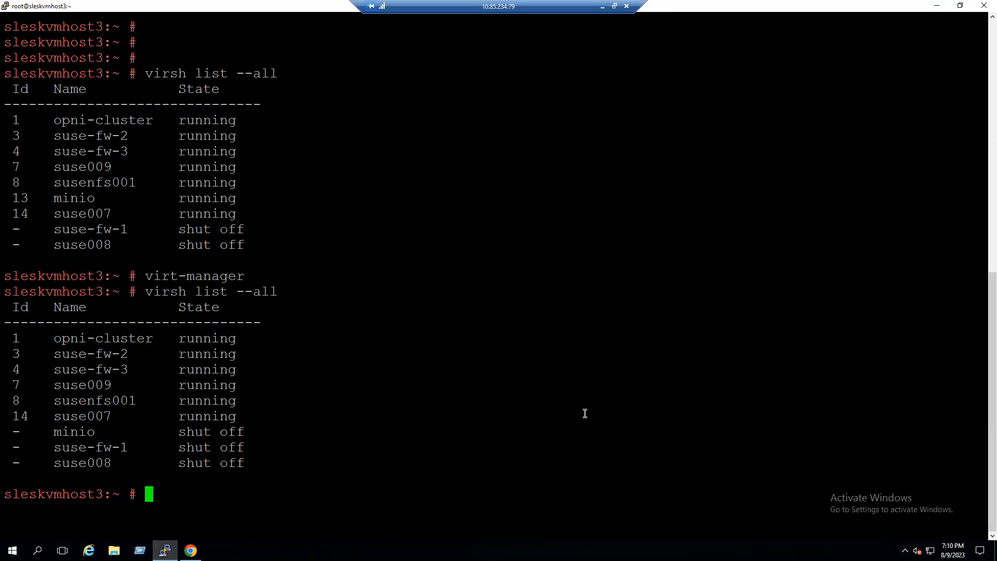
pyautogui.write('v')
pyautogui.press('BackSpace')
pyautogui.write('vir')
pyautogui.moveTo(179, 433); pyautogui.dragTo(227, 432)
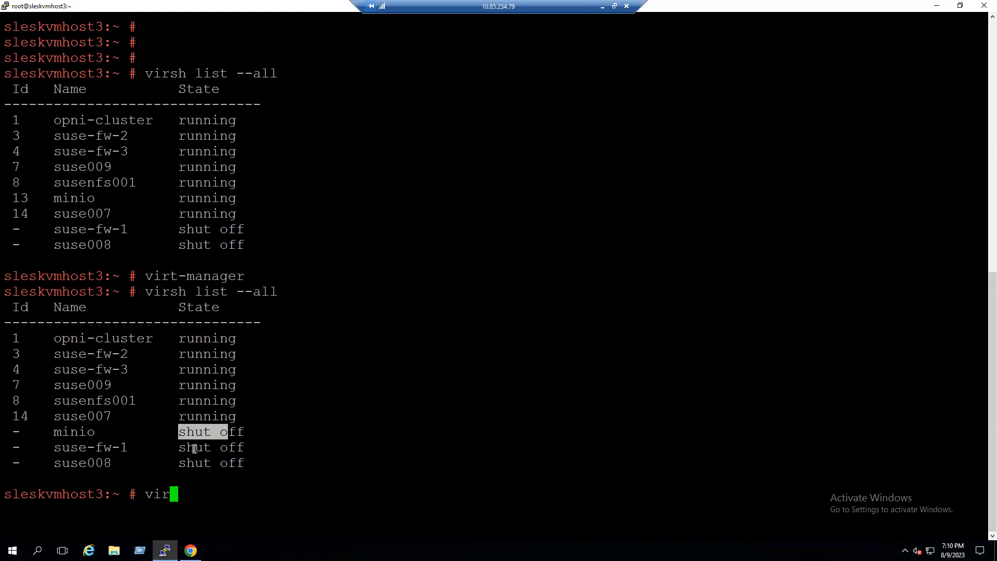
pyautogui.moveTo(179, 461); pyautogui.dragTo(245, 461)
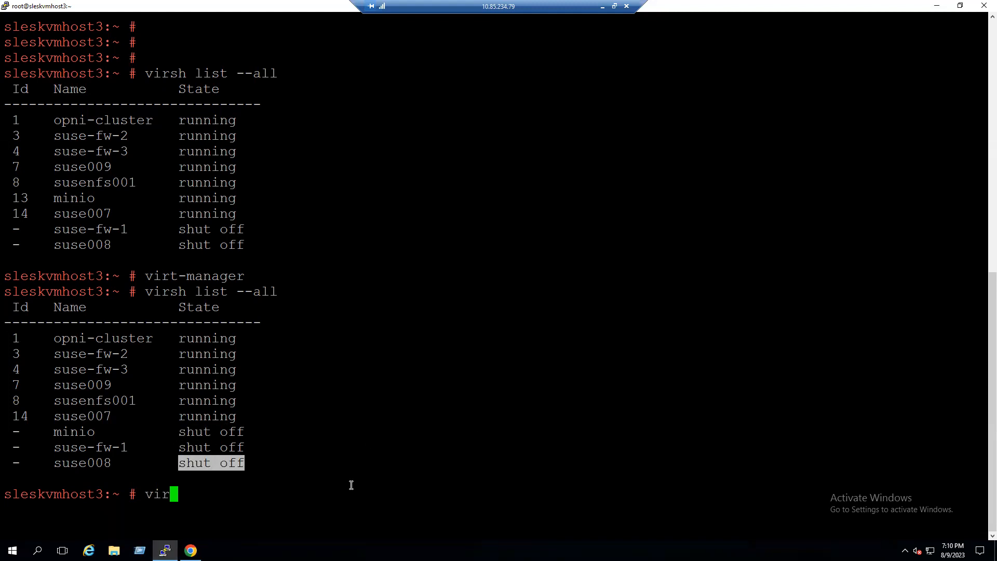
pyautogui.click(351, 485)
pyautogui.write('sh l')
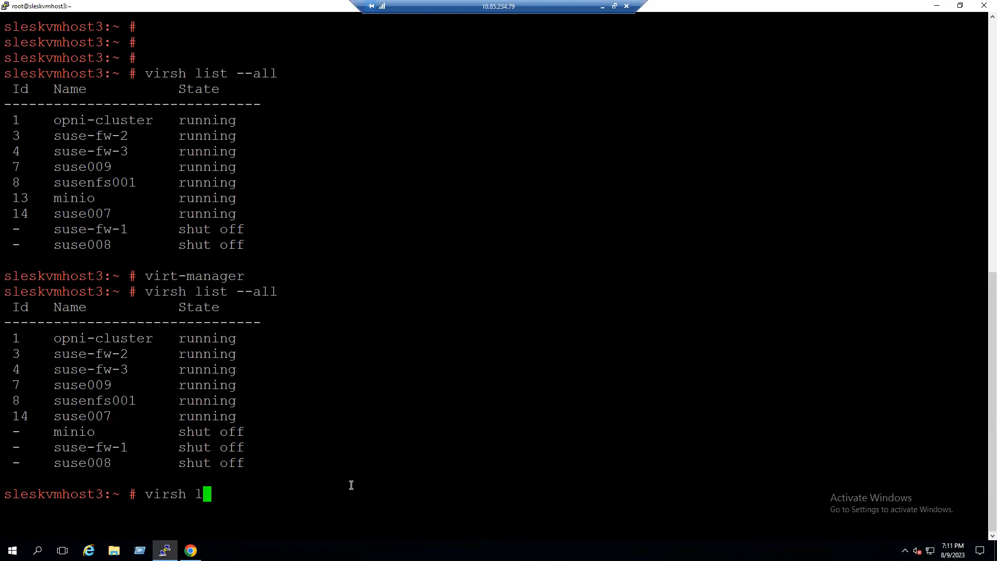
pyautogui.write('ist --all')
pyautogui.press('Return')
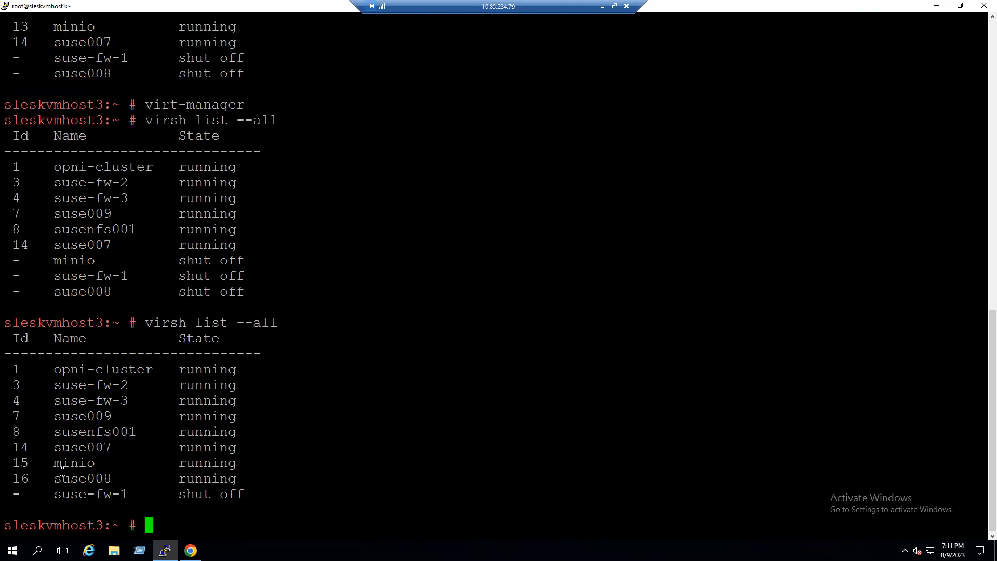
# - Show the domain information for the shut-off VM with virsh dominfo suse-fw-1
pyautogui.moveTo(60, 463); pyautogui.dragTo(239, 471)
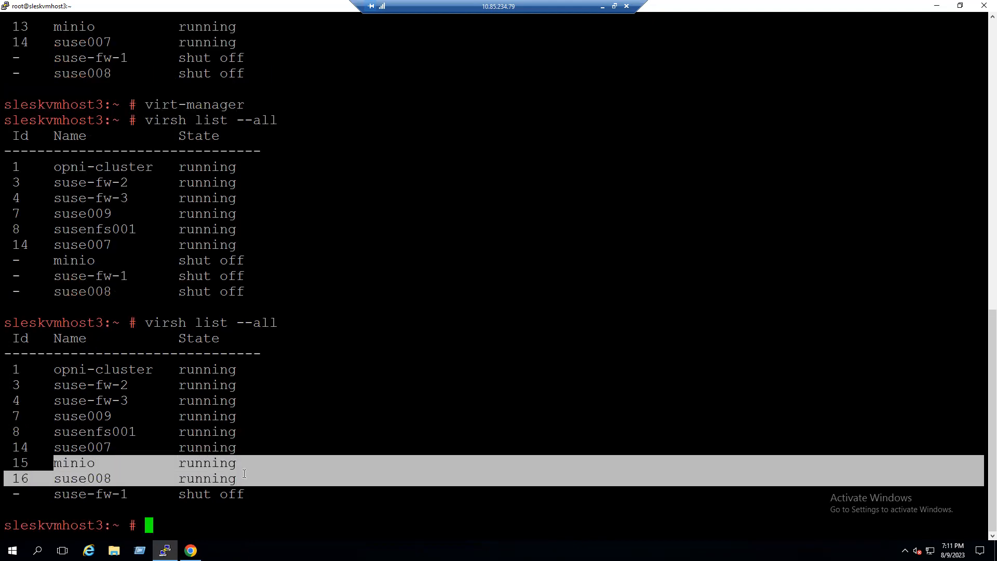
pyautogui.click(265, 497)
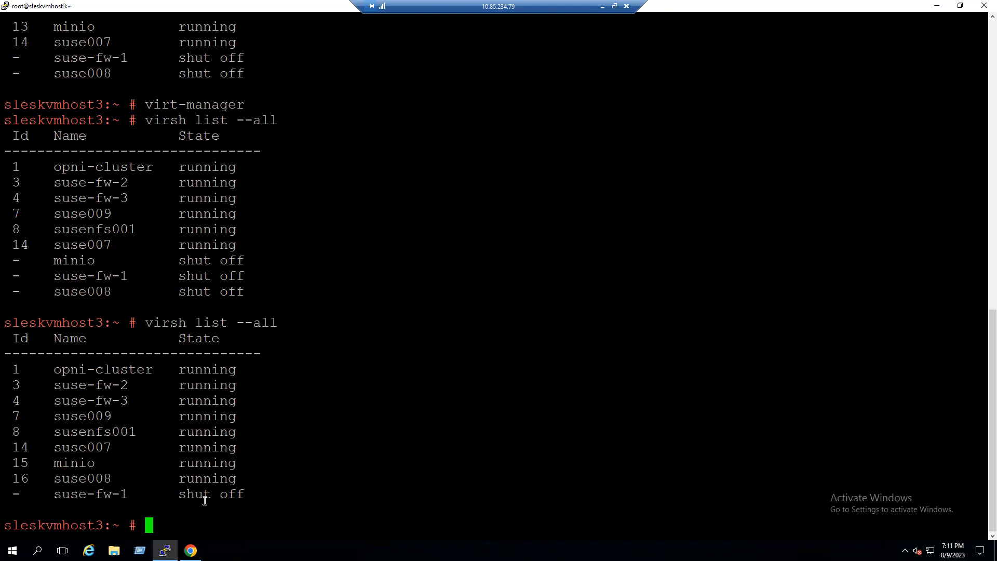
pyautogui.moveTo(63, 494); pyautogui.dragTo(242, 498)
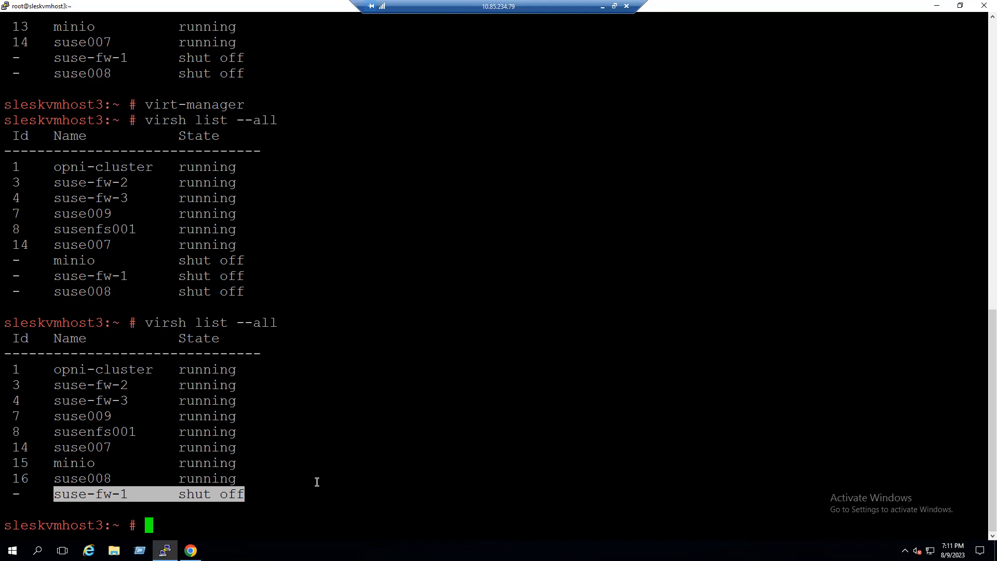
pyautogui.click(256, 522)
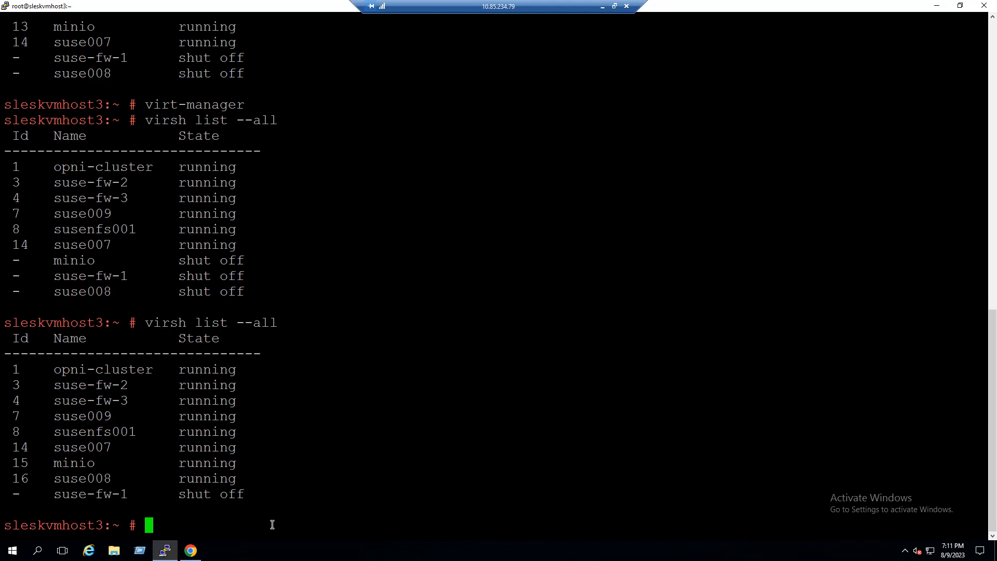
pyautogui.moveTo(56, 496); pyautogui.dragTo(125, 496)
pyautogui.click(264, 525)
pyautogui.write('virsh domi')
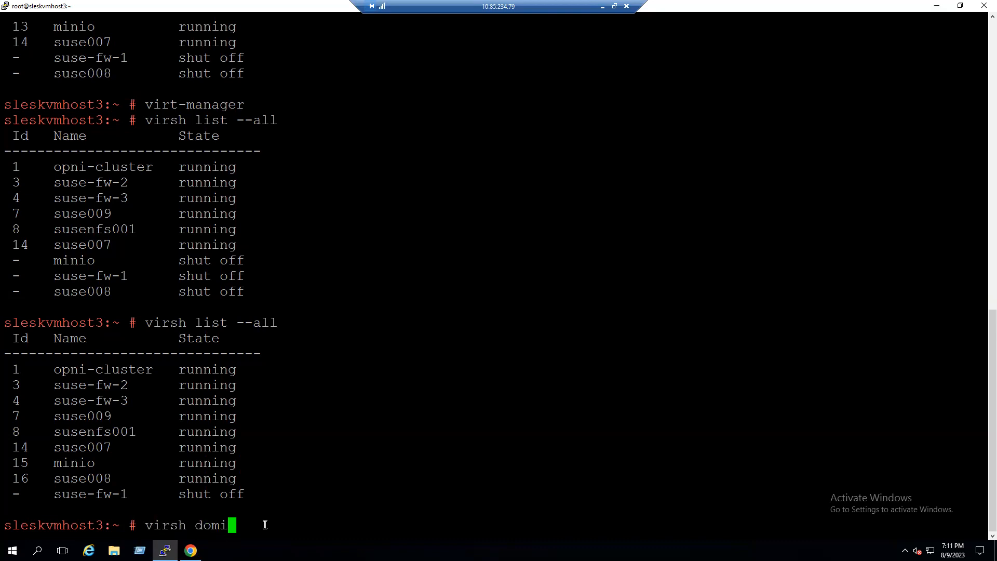
pyautogui.write('nfo suse-fw-1')
pyautogui.press('Return')
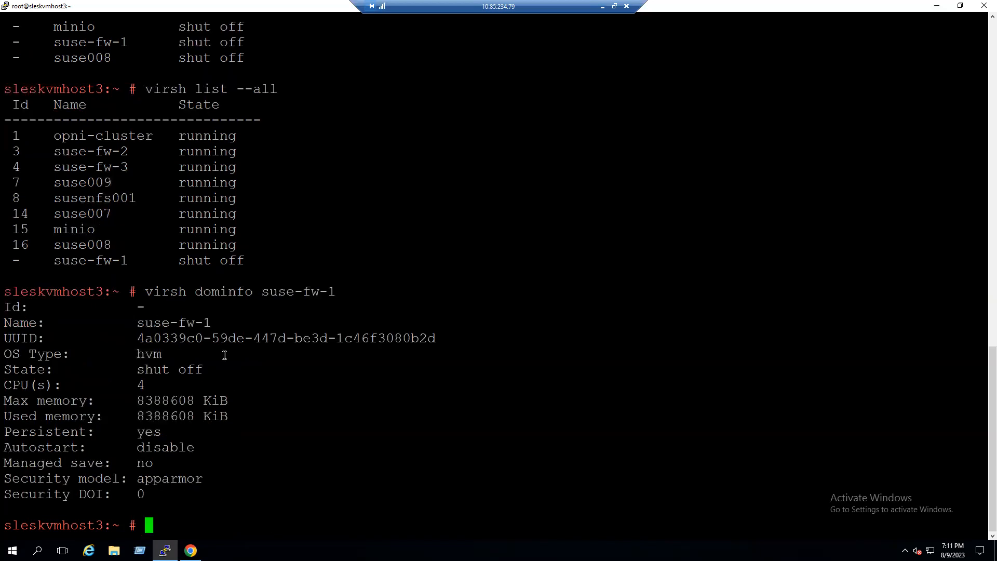
# - Examine suse-fw-1's max memory and used memory values in KiB
pyautogui.doubleClick(217, 292)
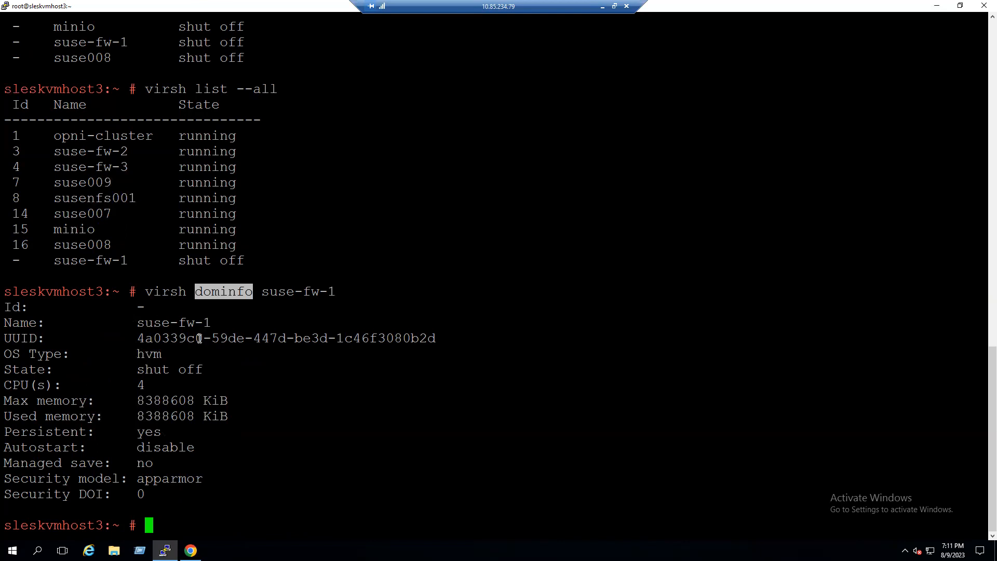
pyautogui.moveTo(139, 402); pyautogui.dragTo(193, 401)
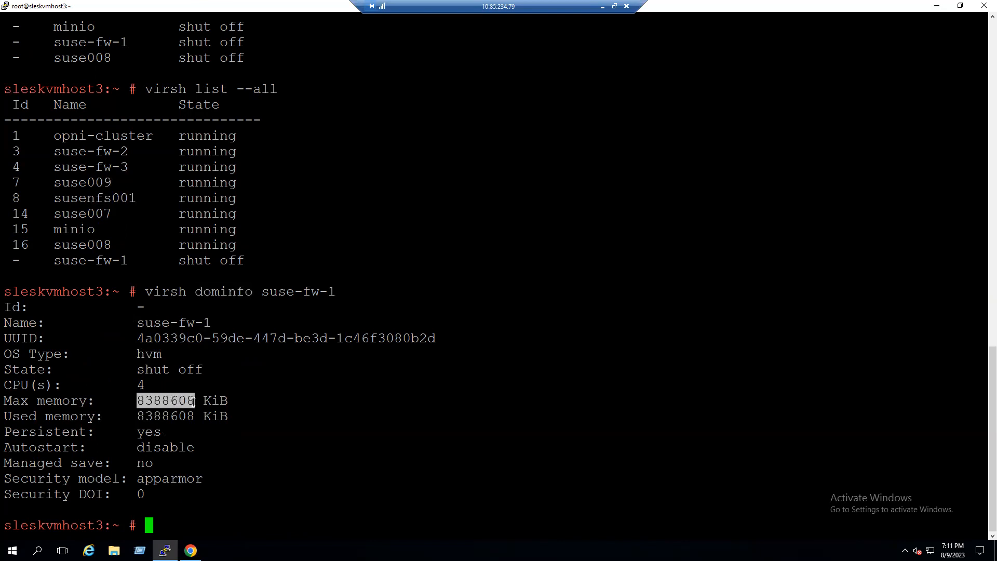
pyautogui.doubleClick(162, 414)
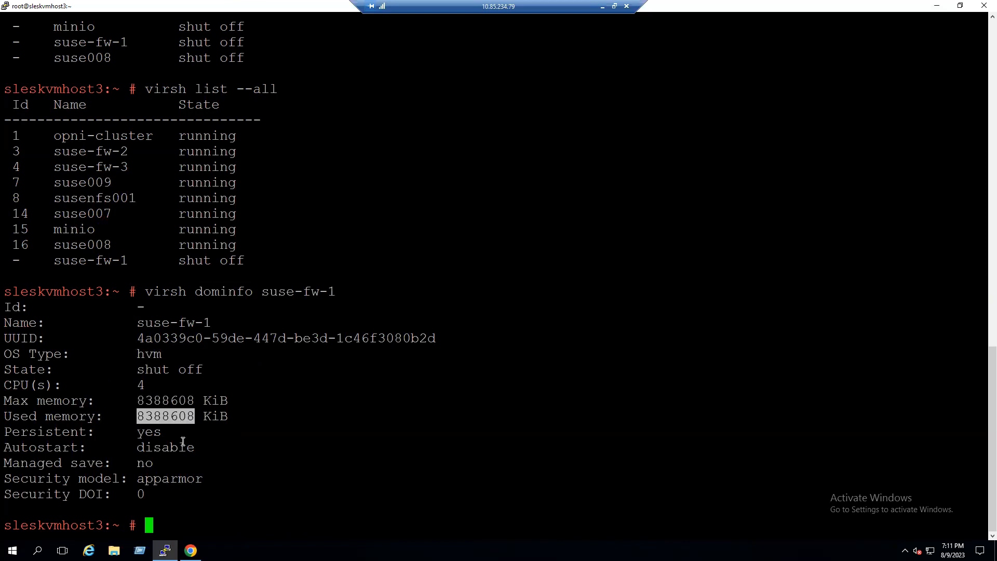
pyautogui.doubleClick(168, 399)
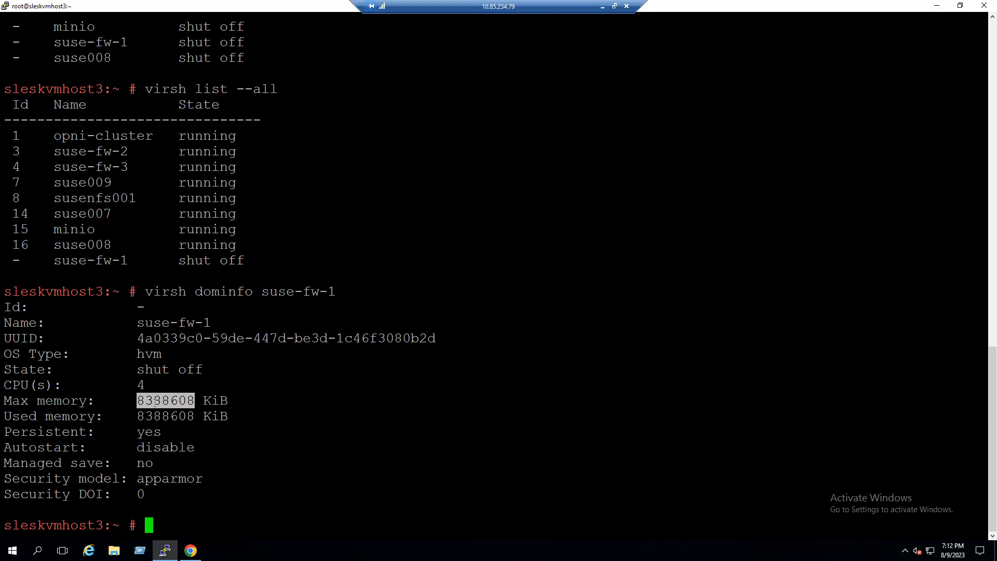
pyautogui.doubleClick(208, 401)
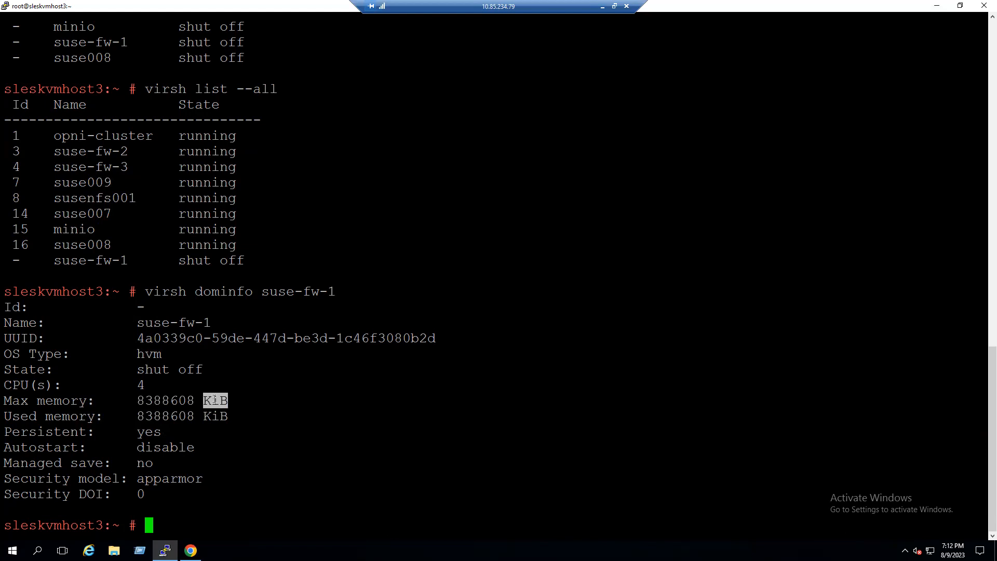
pyautogui.doubleClick(177, 400)
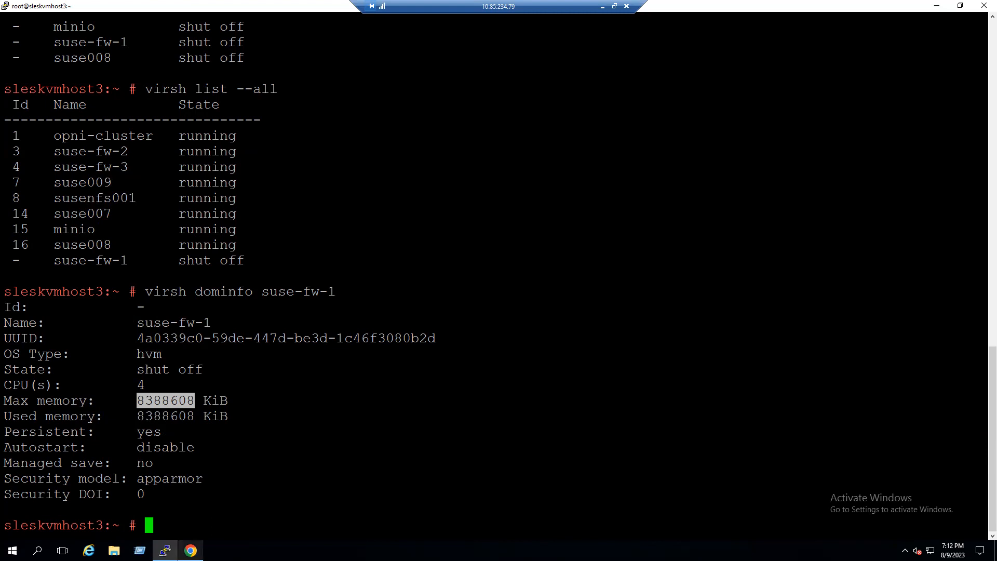
# - Switch to the browser, open a new tab and search for gb to kib
pyautogui.moveTo(191, 551)
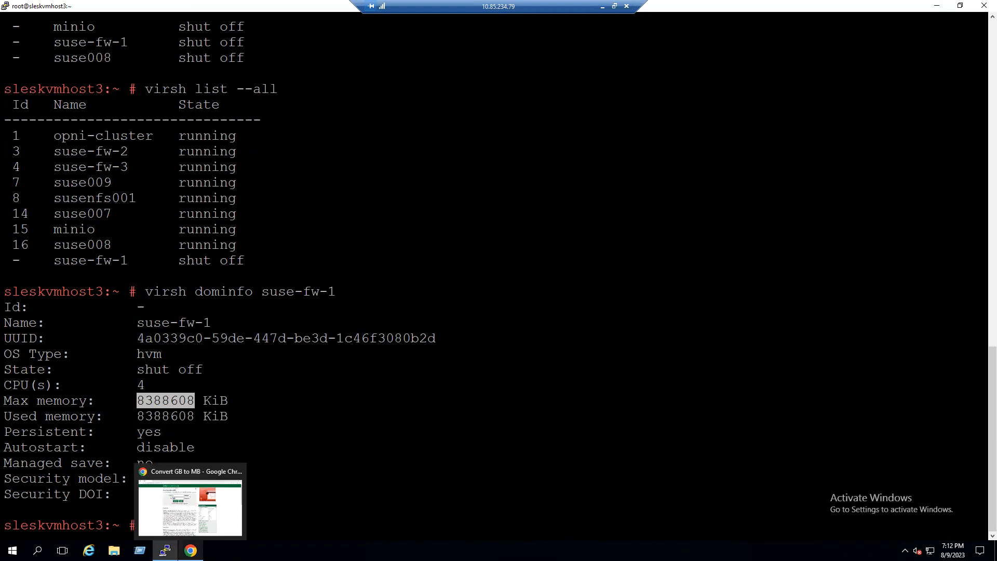
pyautogui.click(191, 551)
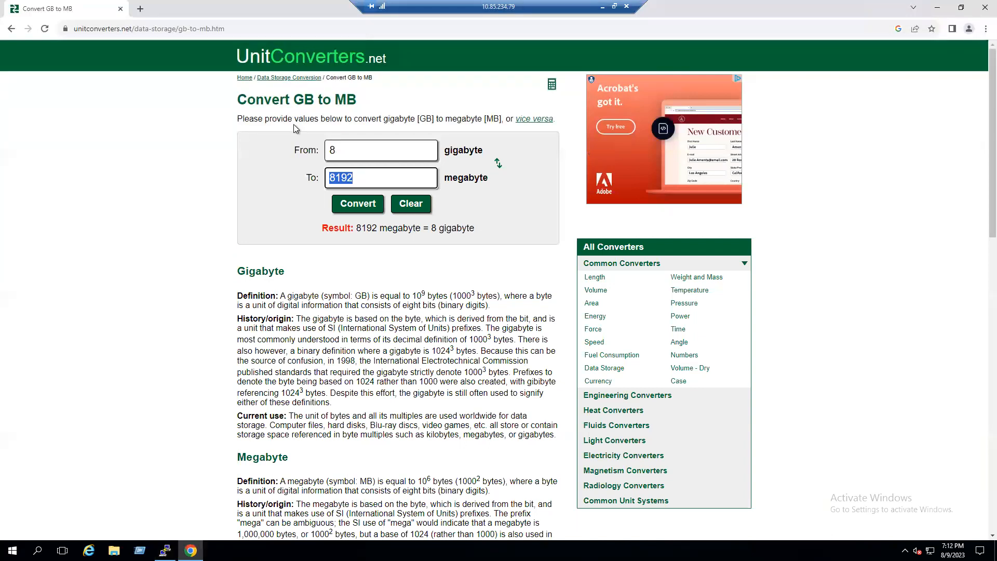
pyautogui.click(141, 8)
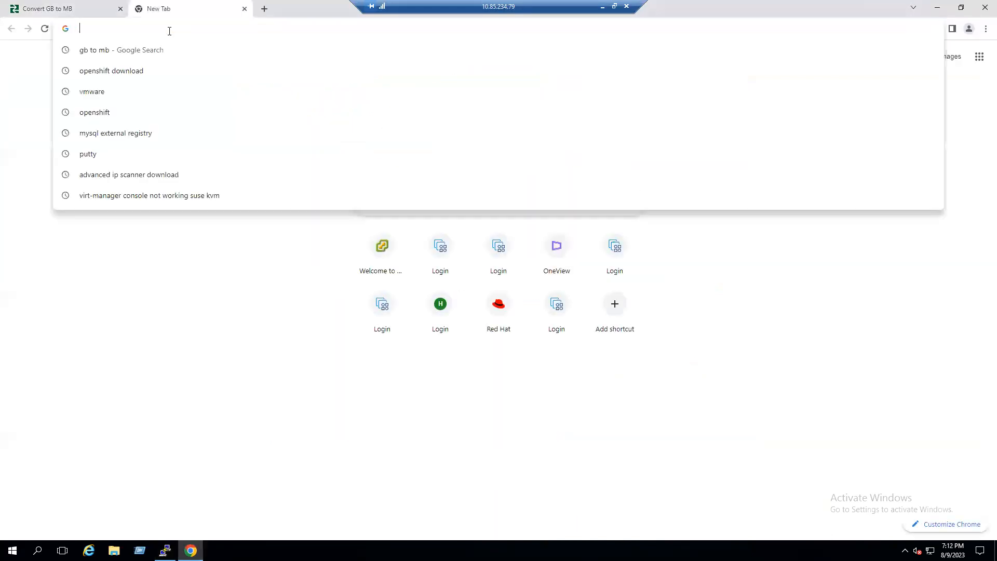
pyautogui.write('gb')
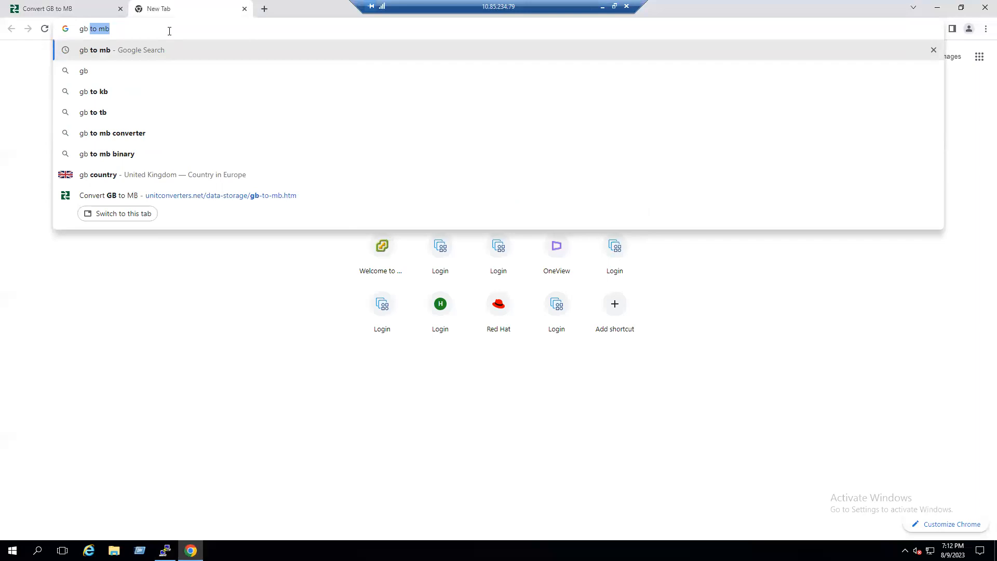
pyautogui.write(' to ')
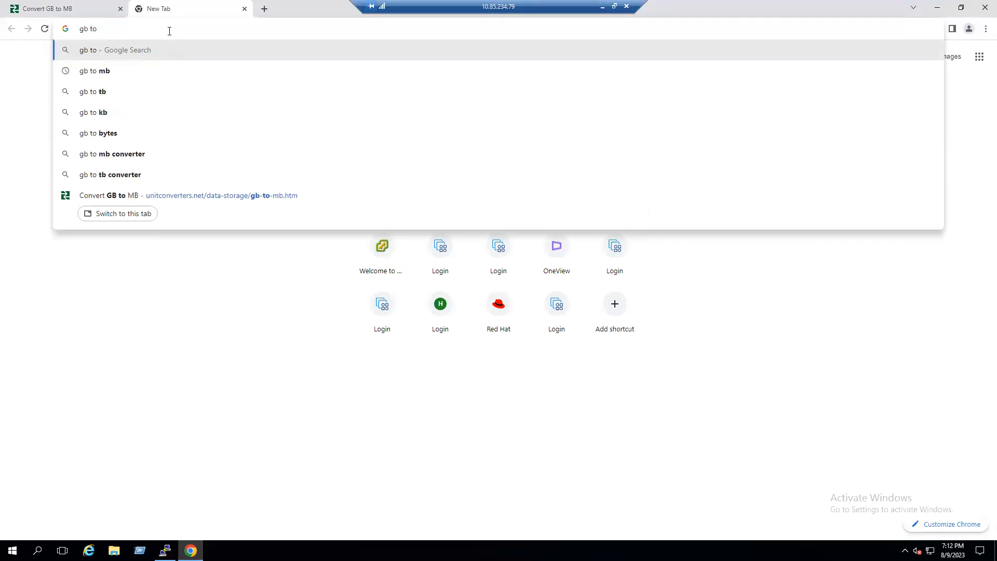
pyautogui.write('kib')
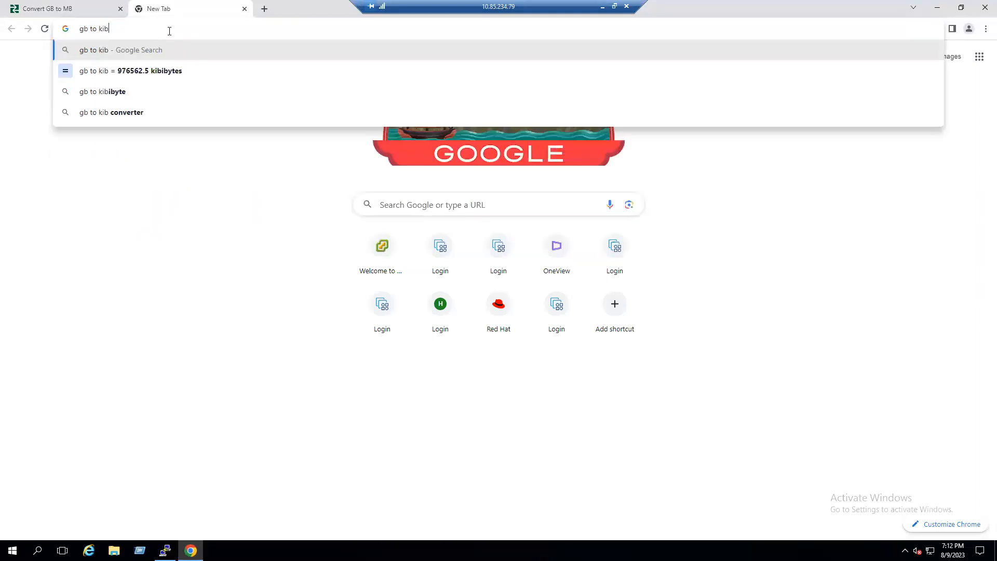
pyautogui.press('Return')
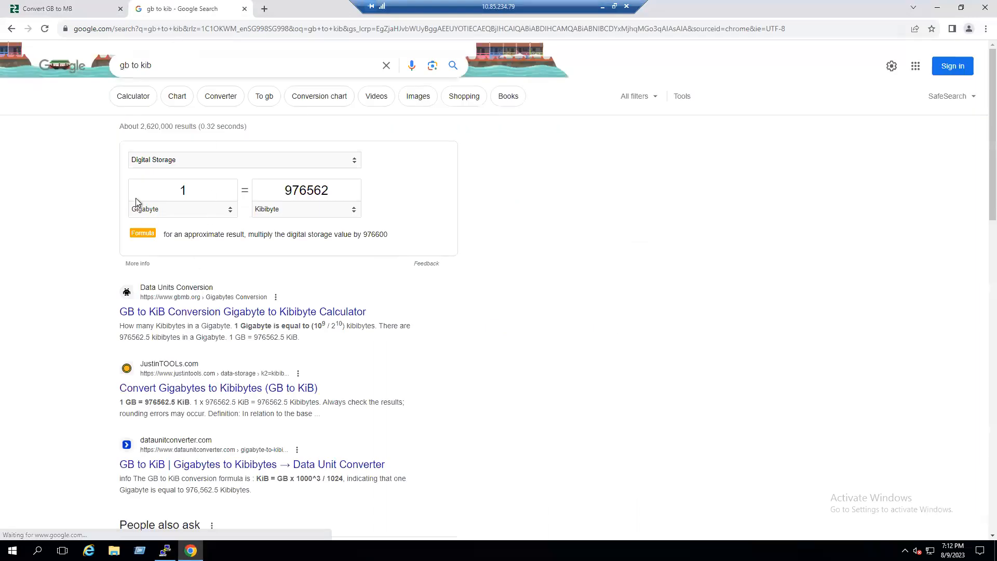
# - Convert 16 gigabytes to kibibytes in the search result's converter
pyautogui.moveTo(191, 188); pyautogui.dragTo(163, 191)
pyautogui.write('16')
pyautogui.doubleClick(163, 191)
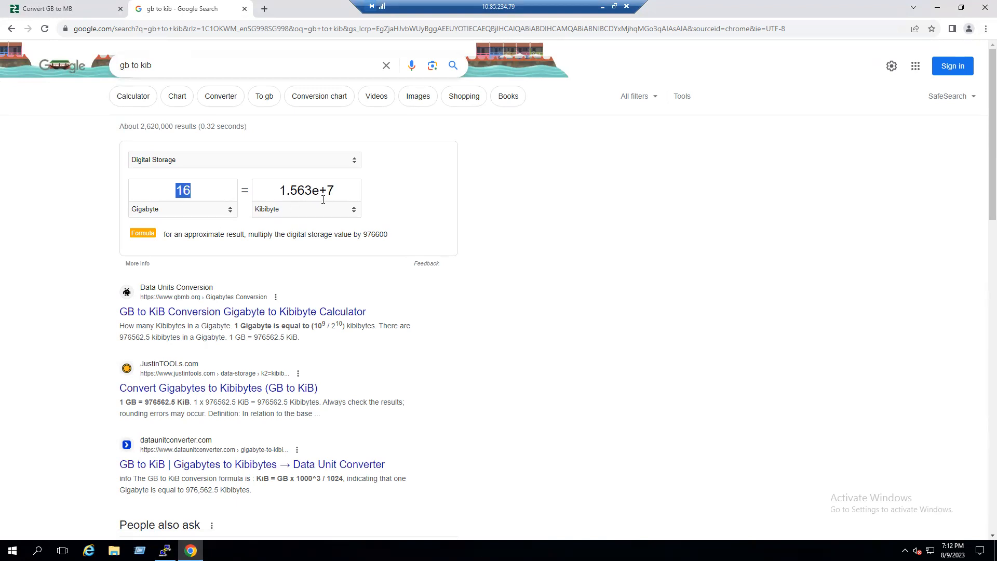
# - Open the Unit Converters GB to KB page from the results and convert 16 gigabytes to kilobytes
pyautogui.scroll(-2, 294, 351)
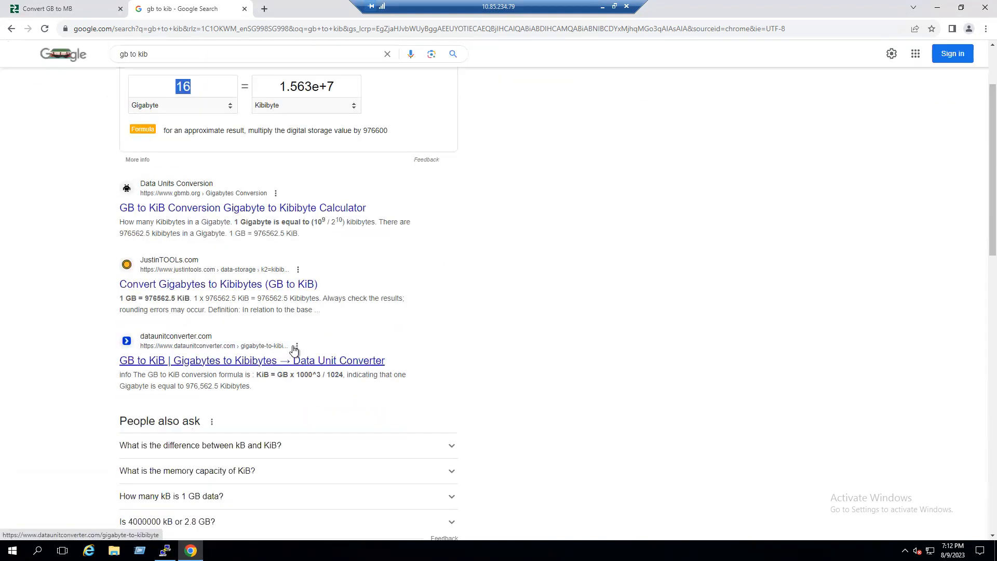
pyautogui.scroll(-3, 227, 295)
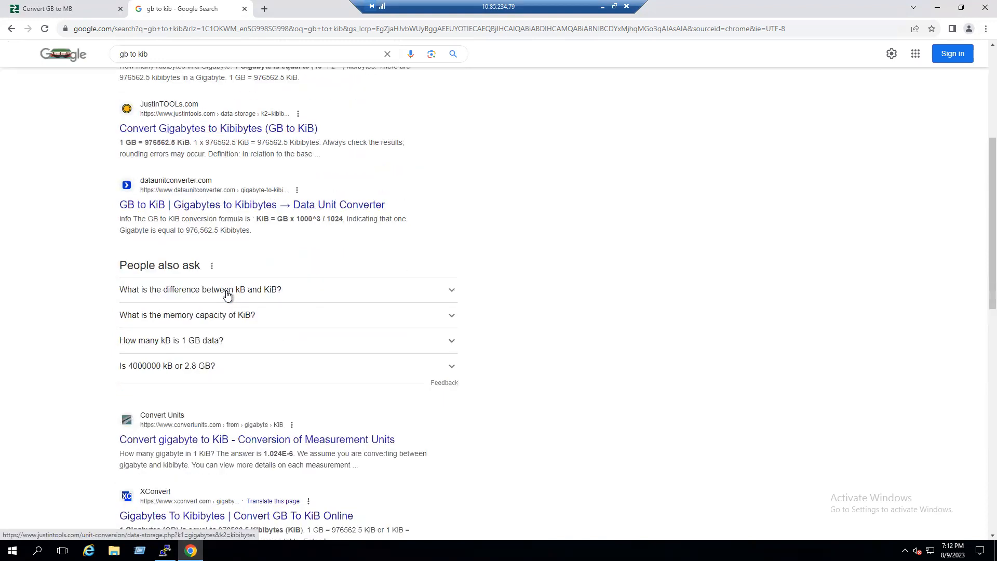
pyautogui.scroll(-2, 227, 295)
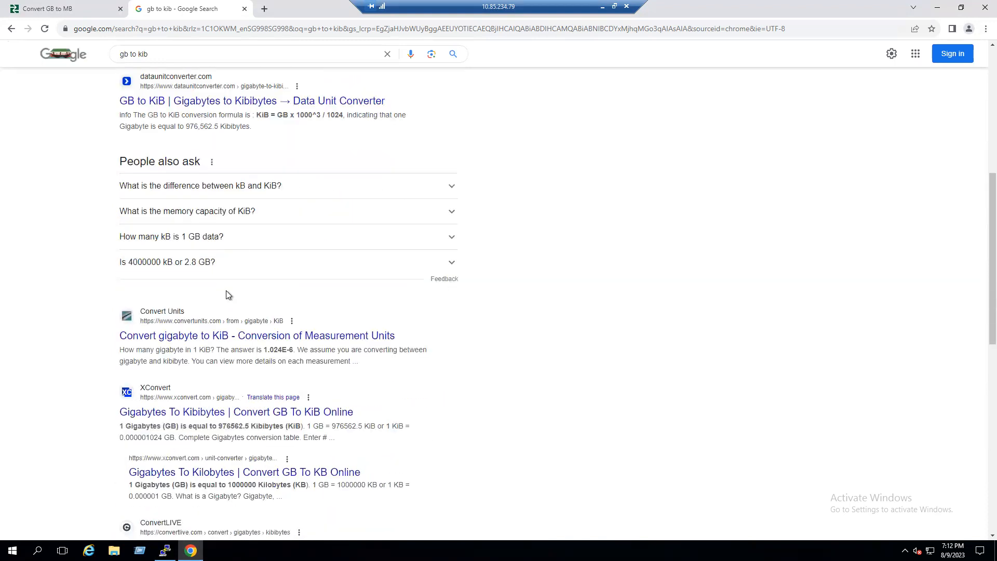
pyautogui.scroll(-3, 227, 295)
pyautogui.scroll(-1, 226, 295)
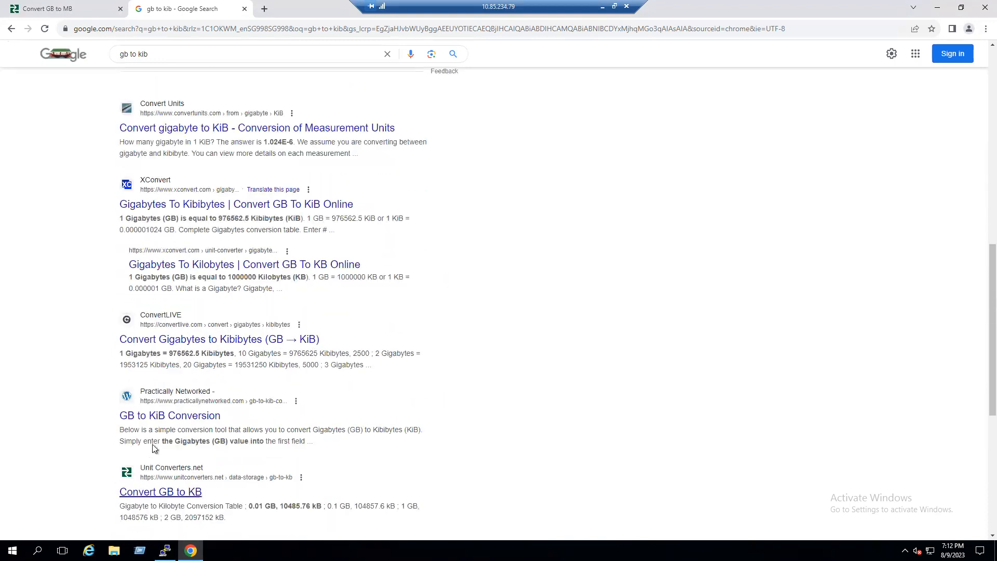
pyautogui.click(150, 492)
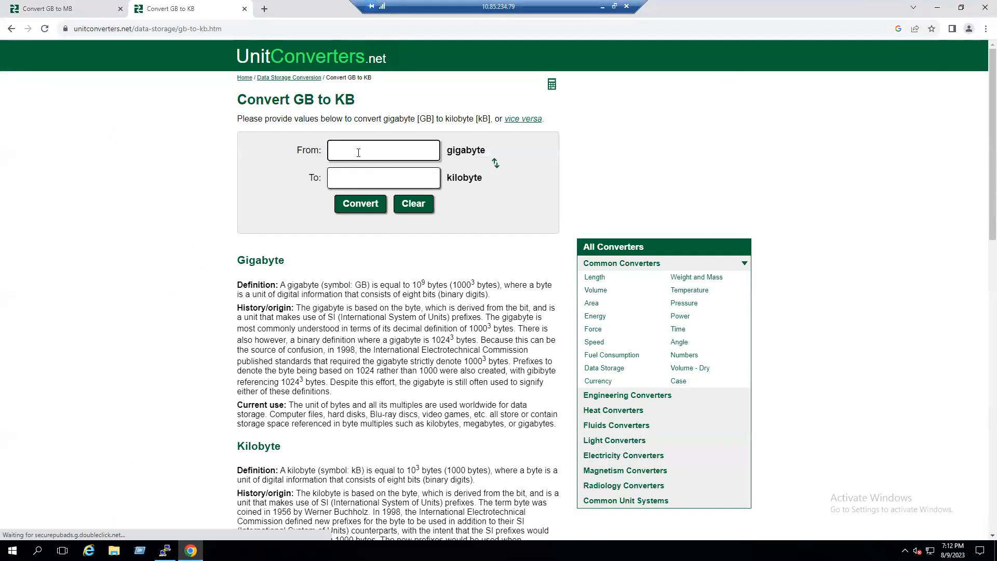
pyautogui.write('16')
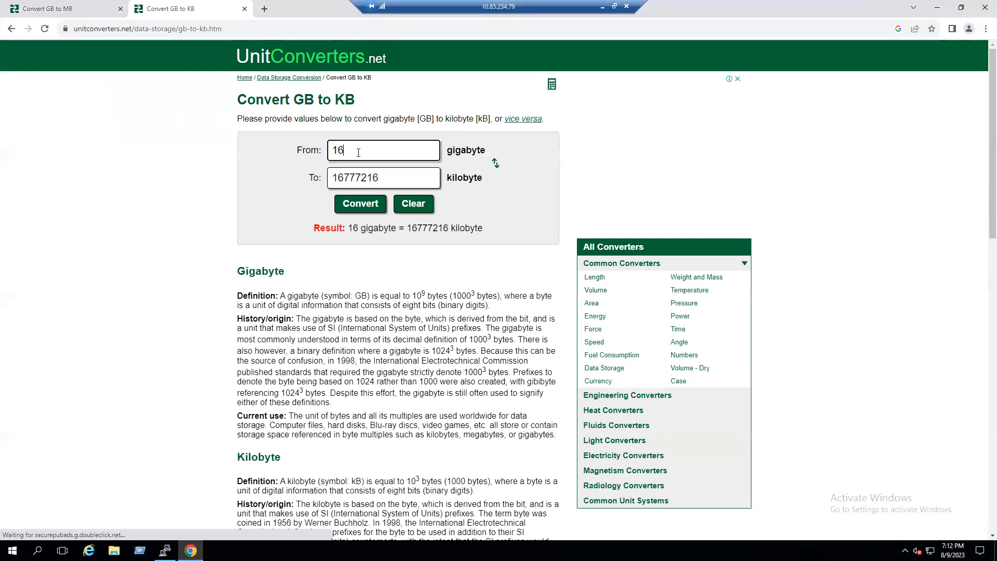
# - Copy the 16777216 result and paste it into a new Notepad window
pyautogui.doubleClick(353, 178)
pyautogui.hotkey('ctrl', 'c')
pyautogui.press('super+r')
pyautogui.write('notepad')
pyautogui.press('Return')
pyautogui.hotkey('ctrl', 'v')
pyautogui.moveTo(89, 114); pyautogui.dragTo(122, 119)
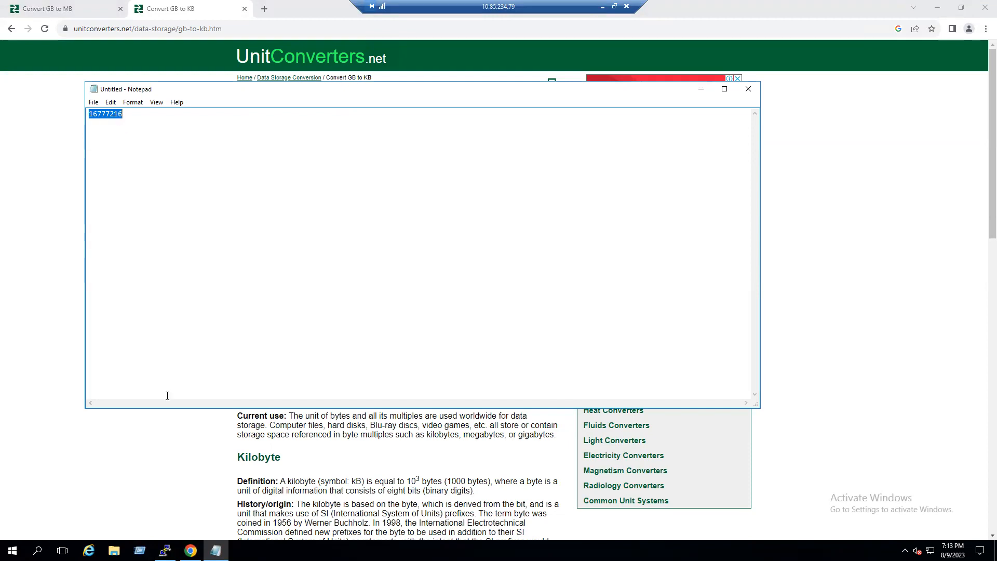
# - Switch to the terminal and open suse-fw-1's XML configuration with virsh edit suse-fw-1
pyautogui.click(165, 550)
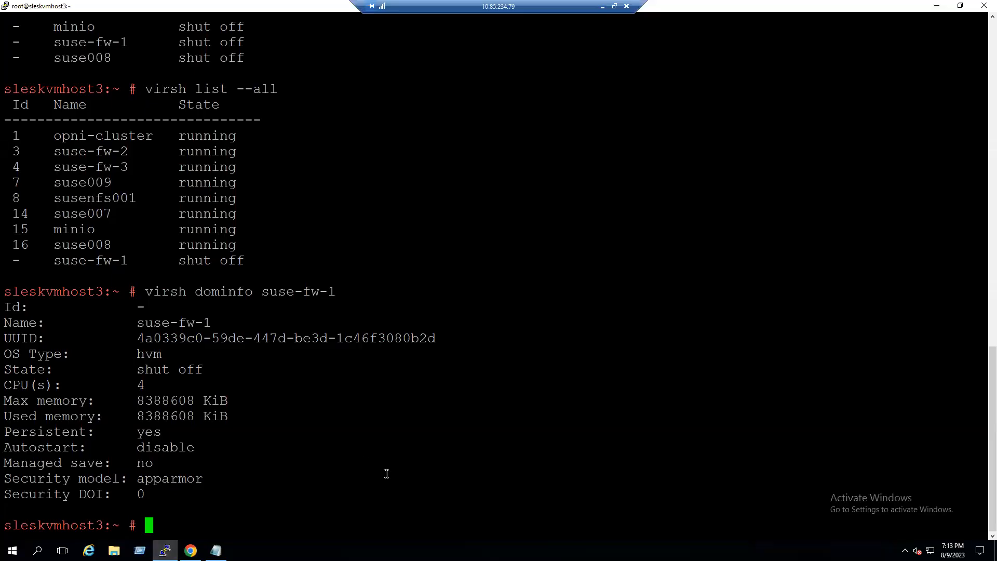
pyautogui.press('Return')
pyautogui.press('Return')
pyautogui.press('Return')
pyautogui.press('Return')
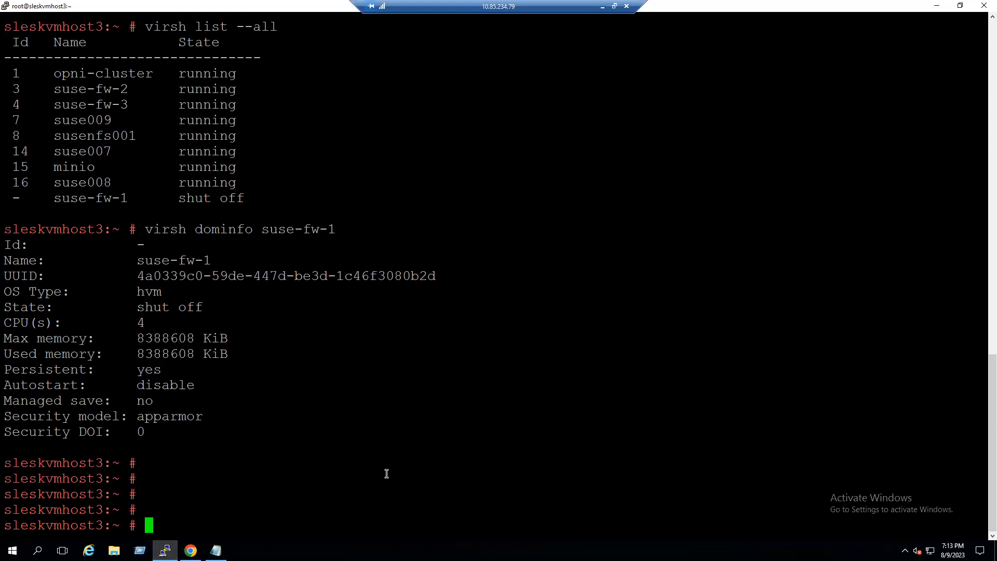
pyautogui.write('virsh edit')
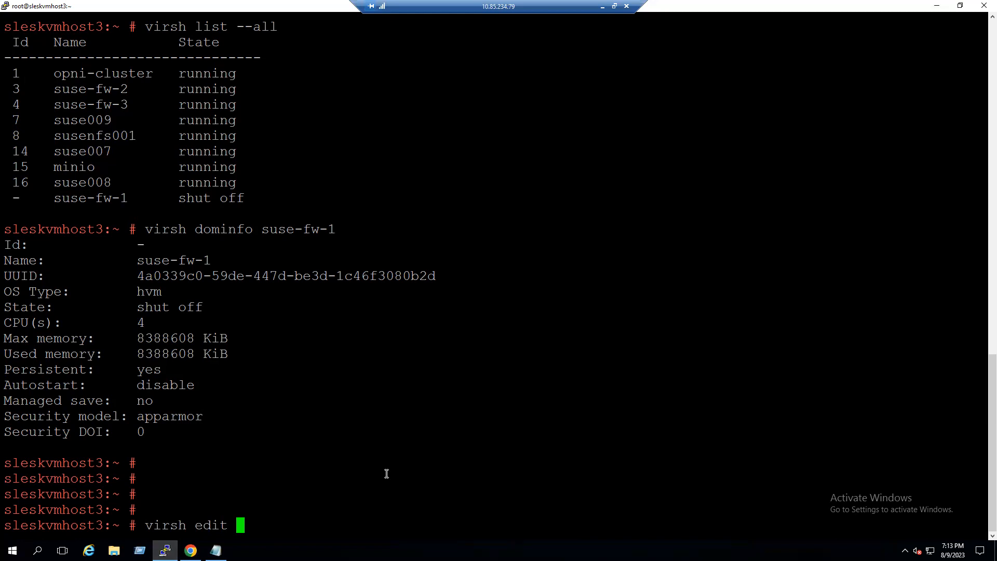
pyautogui.moveTo(261, 229); pyautogui.dragTo(331, 229)
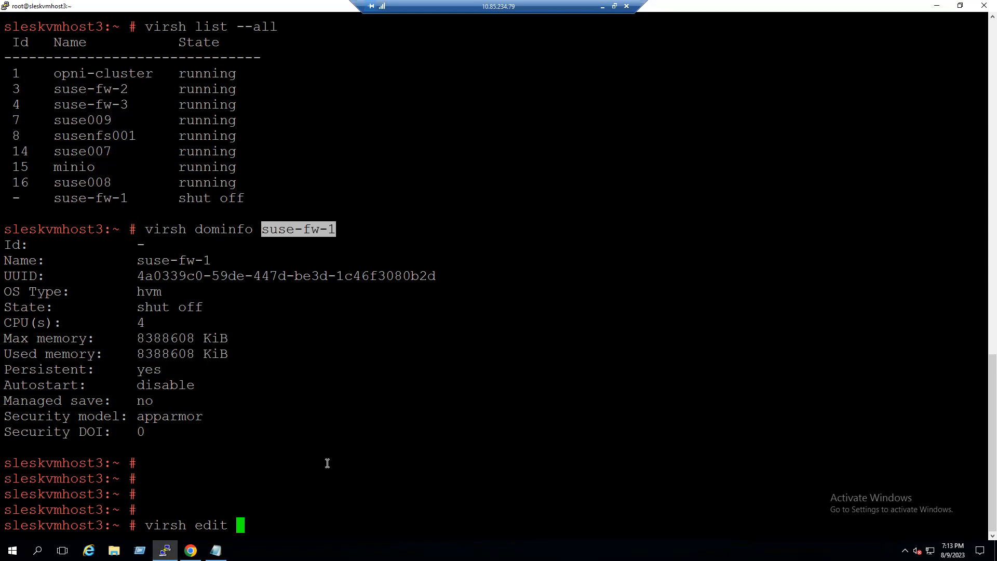
pyautogui.rightClick(302, 516)
pyautogui.press('Return')
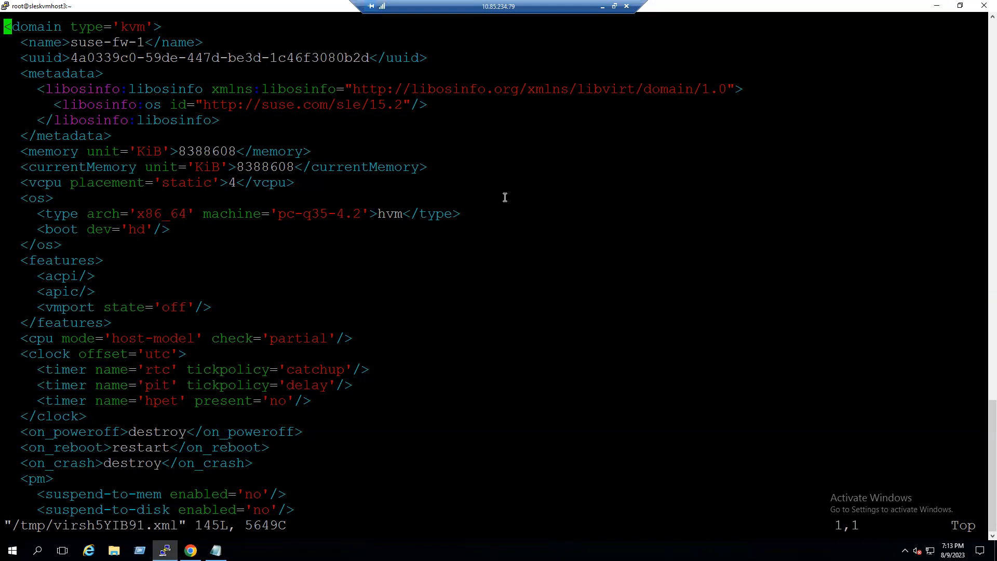
# - In insert mode, replace the memory element's value with 16777216 KiB, checking the noted value in Notepad
pyautogui.press('i')
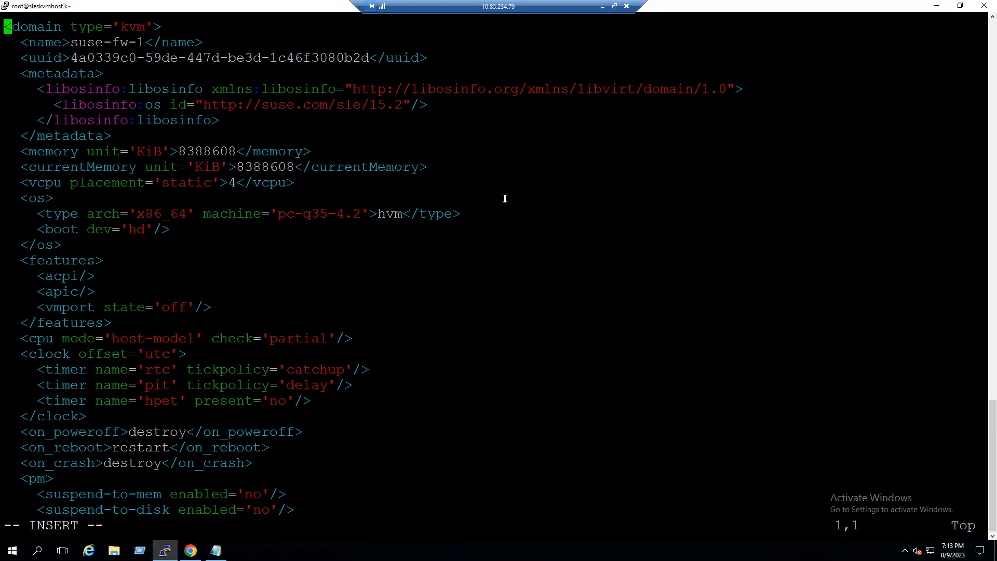
pyautogui.press('Down')
pyautogui.press('Down')
pyautogui.press('Down')
pyautogui.press('Down')
pyautogui.press('Down')
pyautogui.press('Down')
pyautogui.press('Down')
pyautogui.press('Down')
pyautogui.press('Down')
pyautogui.press('Up')
pyautogui.press('Right')
pyautogui.press('Right')
pyautogui.press('Right')
pyautogui.press('Right')
pyautogui.press('Right')
pyautogui.press('Right')
pyautogui.press('Right')
pyautogui.press('Right')
pyautogui.press('Right')
pyautogui.press('Right')
pyautogui.press('Right')
pyautogui.press('Right')
pyautogui.press('Right')
pyautogui.press('Right')
pyautogui.press('Right')
pyautogui.press('Right')
pyautogui.press('Right')
pyautogui.press('Right')
pyautogui.press('Right')
pyautogui.press('Right')
pyautogui.press('Right')
pyautogui.press('Right')
pyautogui.click(215, 551)
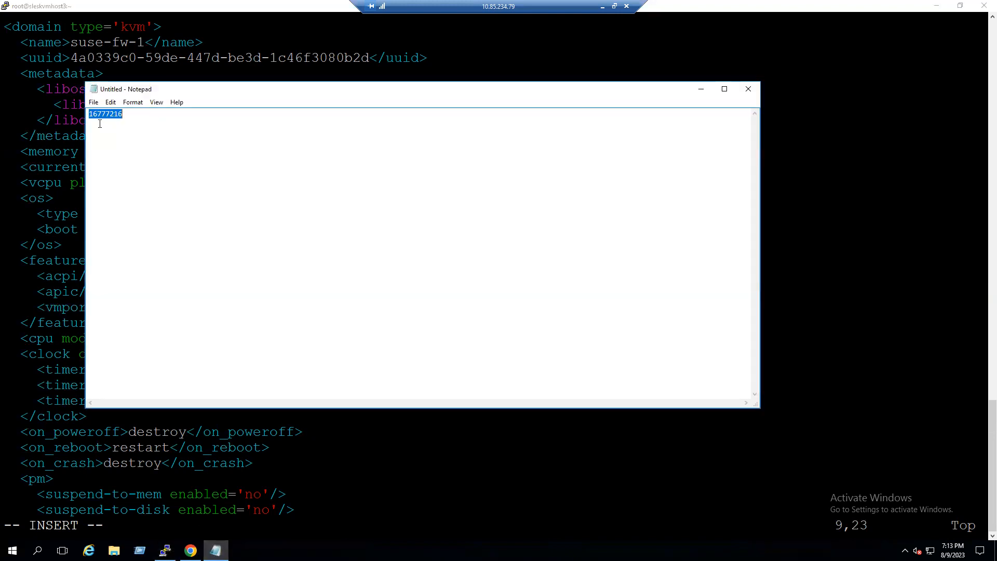
pyautogui.moveTo(110, 113); pyautogui.dragTo(92, 115)
pyautogui.click(196, 141)
pyautogui.click(702, 91)
pyautogui.press('Left')
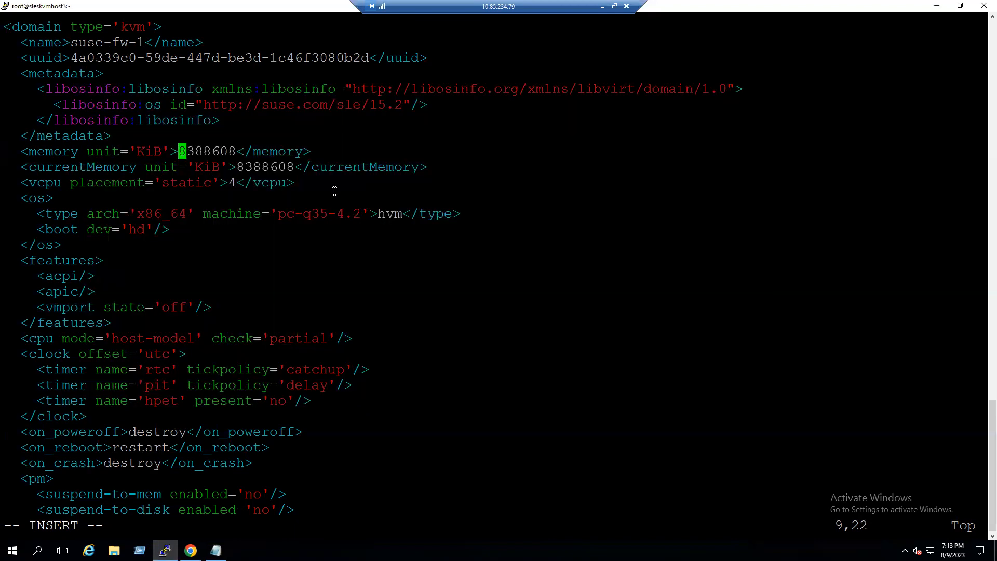
pyautogui.press('Delete')
pyautogui.press('Delete')
pyautogui.press('Delete')
pyautogui.press('Delete')
pyautogui.press('Delete')
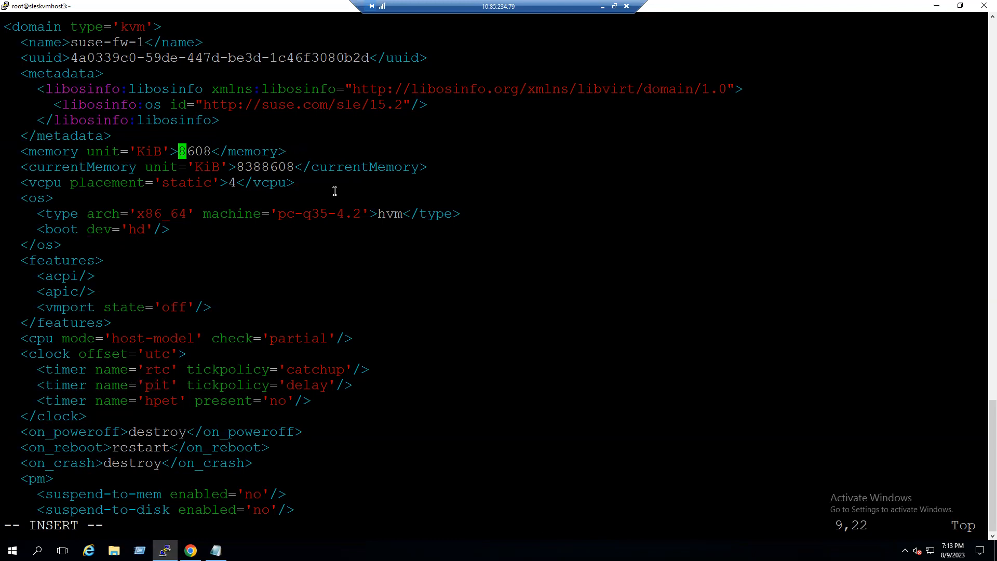
pyautogui.press('Delete')
pyautogui.press('Delete')
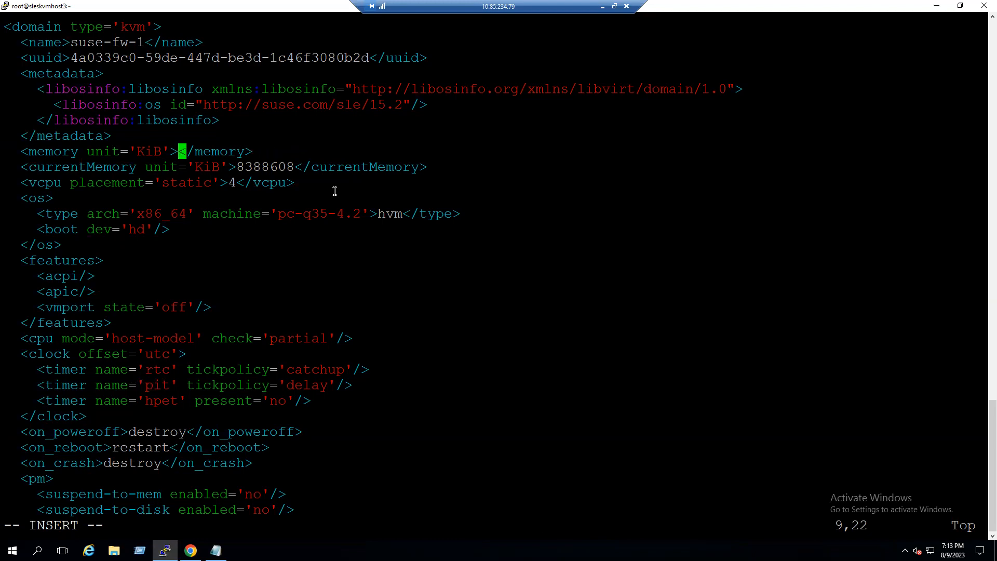
pyautogui.write('1677')
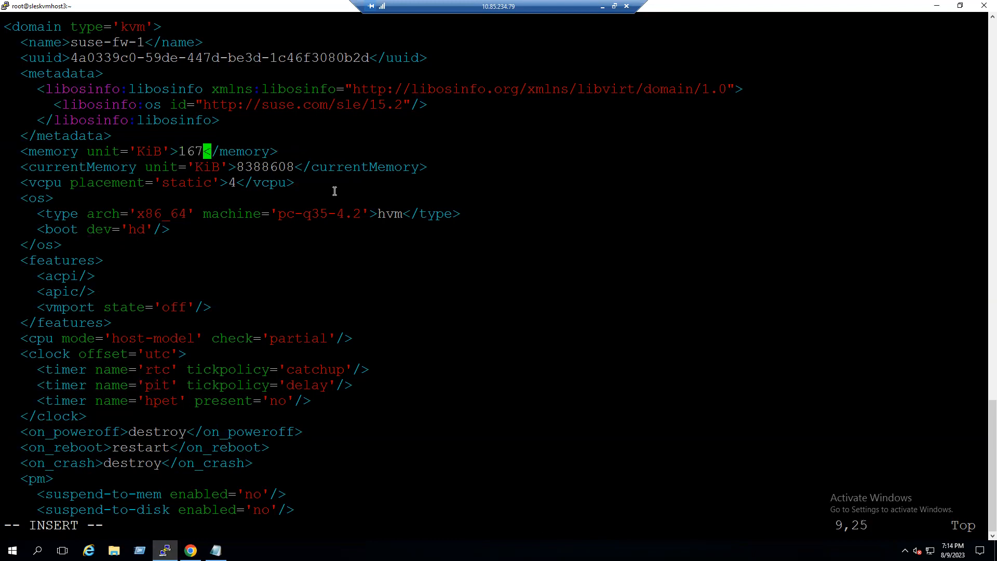
pyautogui.write('7216')
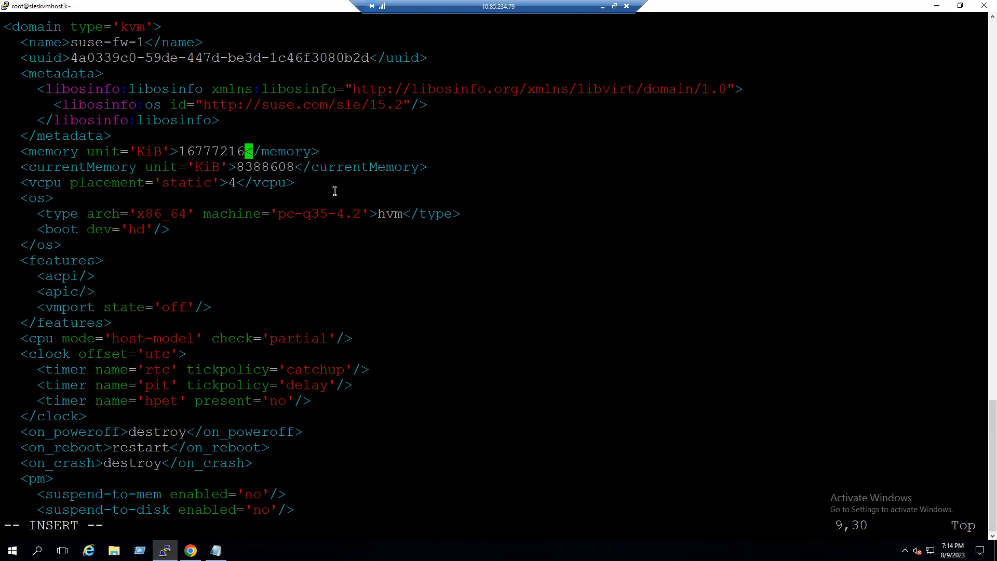
# - Set the currentMemory value to 16777216 and save the XML with :wq!
pyautogui.press('Down')
pyautogui.press('Left')
pyautogui.press('Delete')
pyautogui.press('Delete')
pyautogui.press('Delete')
pyautogui.press('Delete')
pyautogui.press('Delete')
pyautogui.press('Delete')
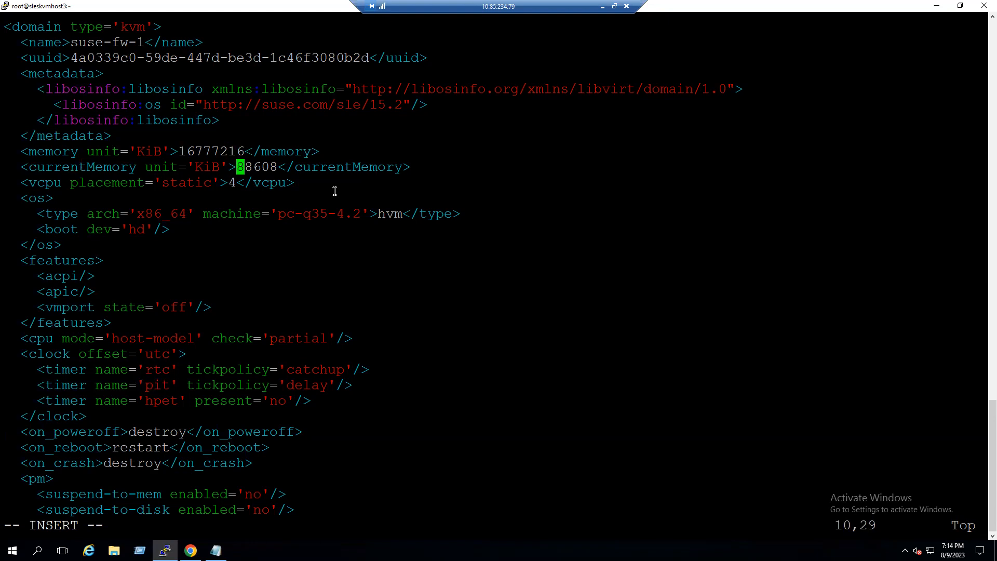
pyautogui.press('Delete')
pyautogui.write('1677')
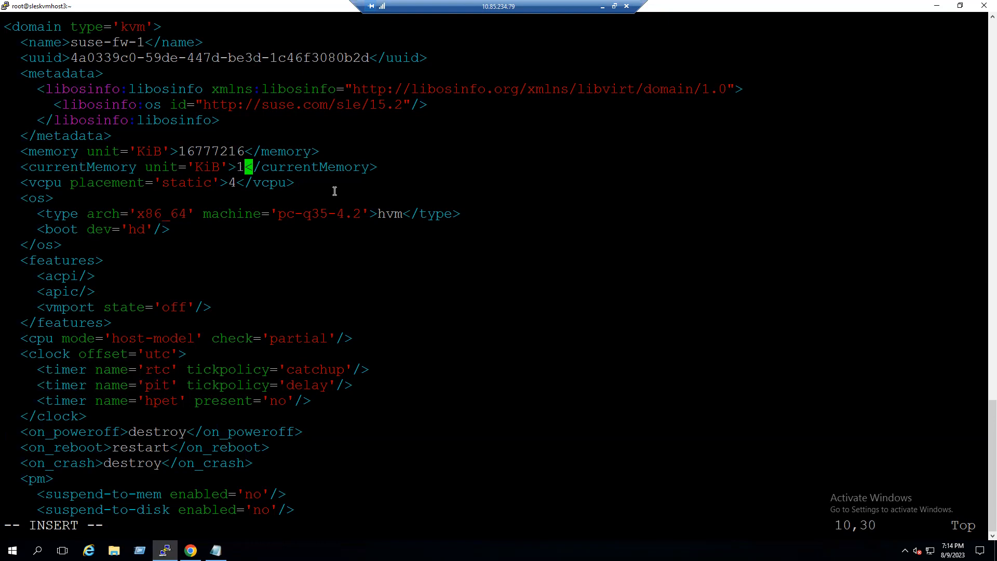
pyautogui.write('7216')
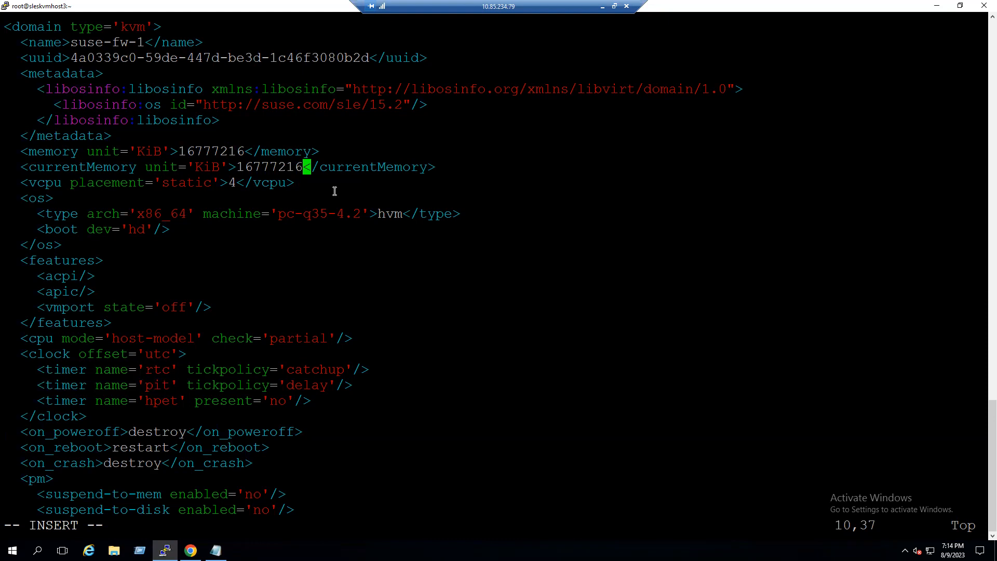
pyautogui.press('Escape')
pyautogui.write(':wq')
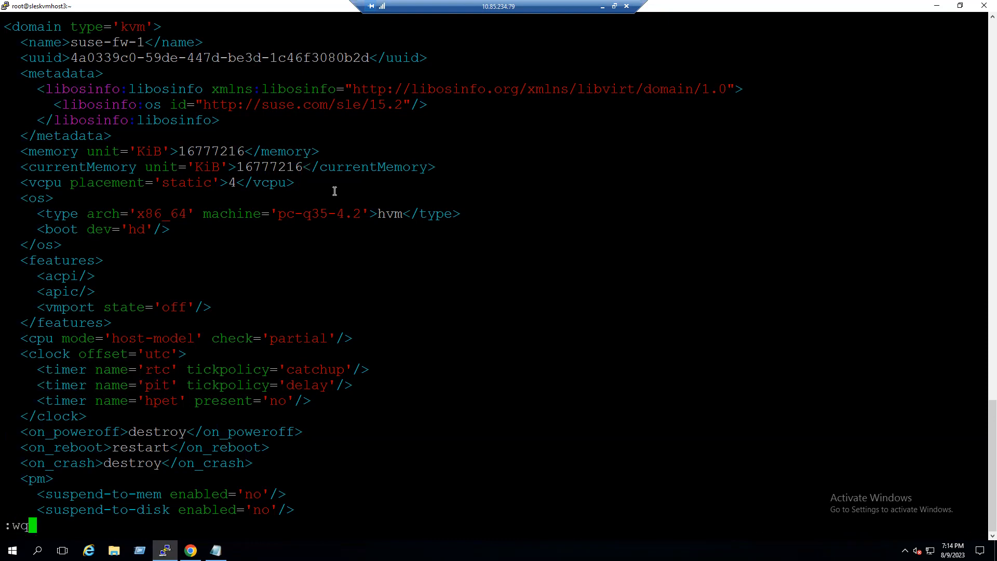
pyautogui.write('!')
pyautogui.press('Return')
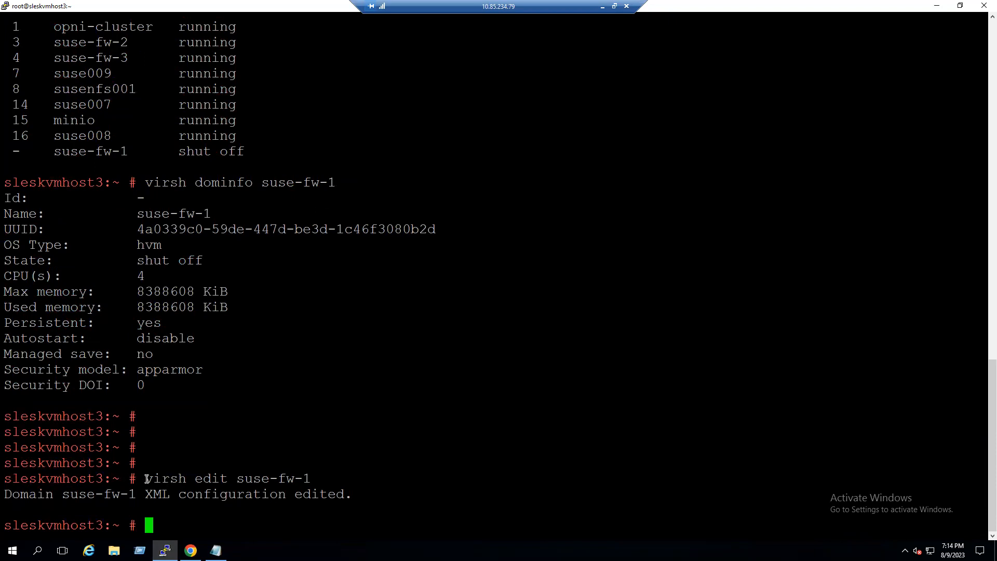
# - Run virsh dominfo suse-fw-1 again and compare the old and new max memory values
pyautogui.moveTo(146, 479); pyautogui.dragTo(211, 479)
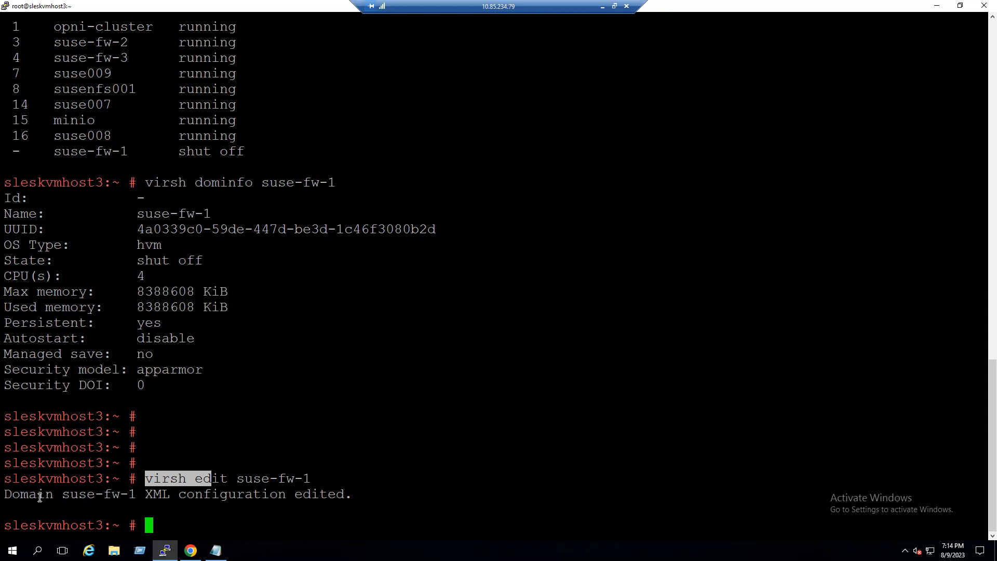
pyautogui.click(72, 498)
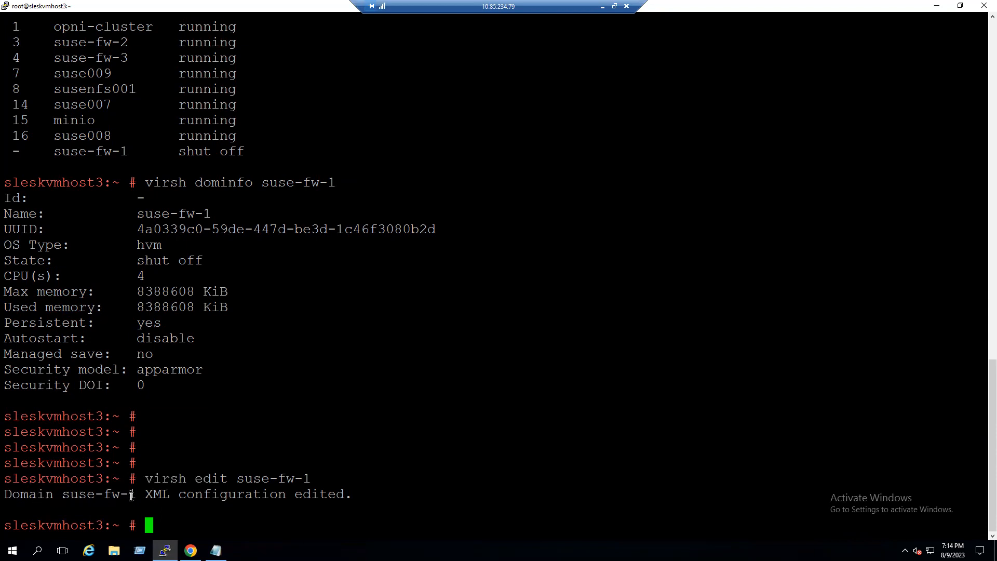
pyautogui.moveTo(135, 494); pyautogui.dragTo(61, 494)
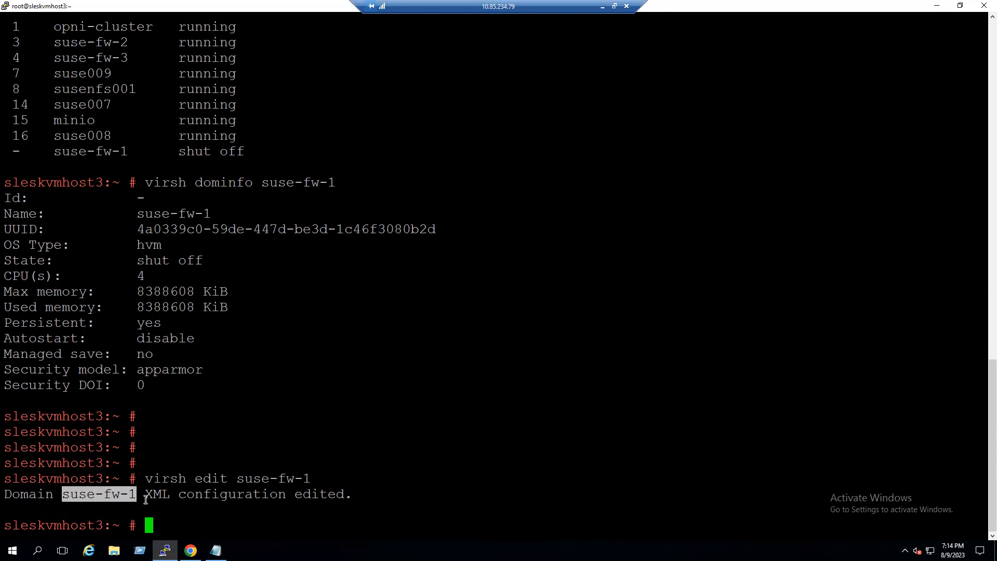
pyautogui.click(150, 495)
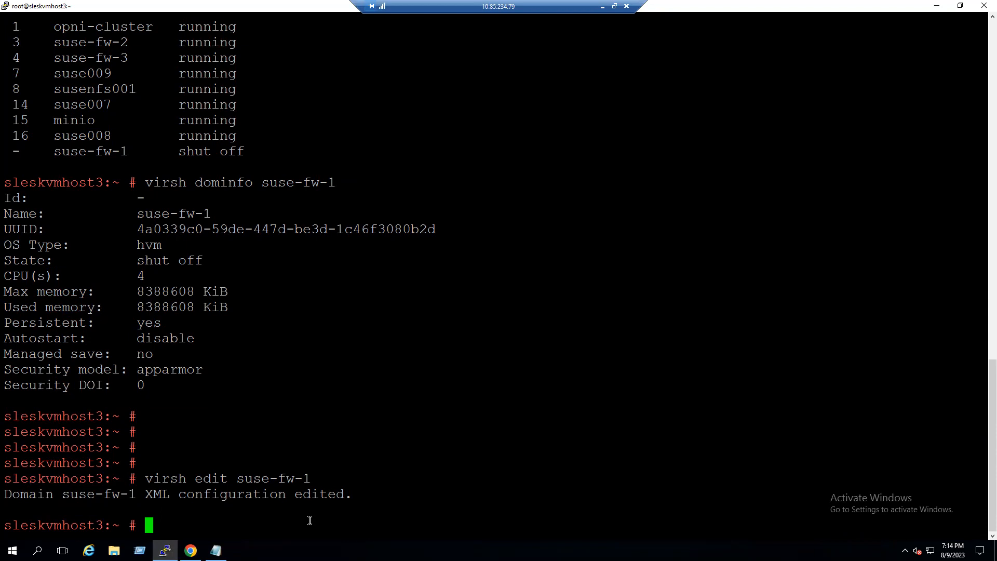
pyautogui.moveTo(148, 184); pyautogui.dragTo(332, 184)
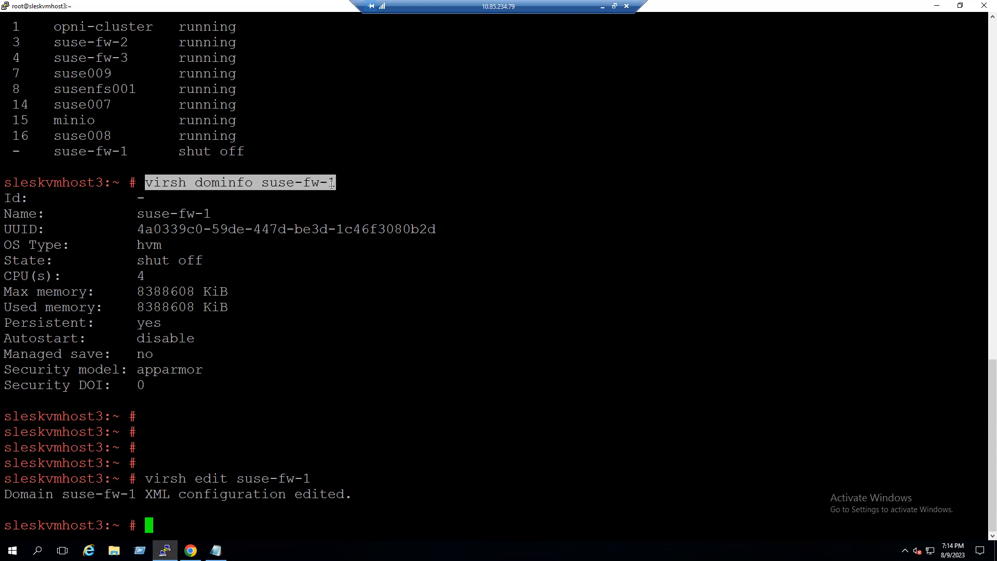
pyautogui.rightClick(239, 529)
pyautogui.press('Return')
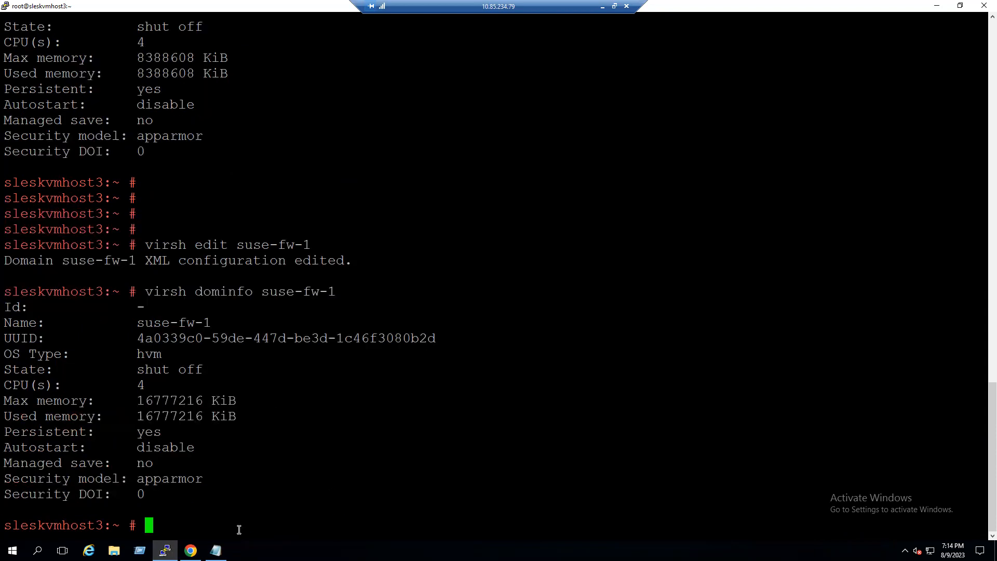
pyautogui.doubleClick(173, 59)
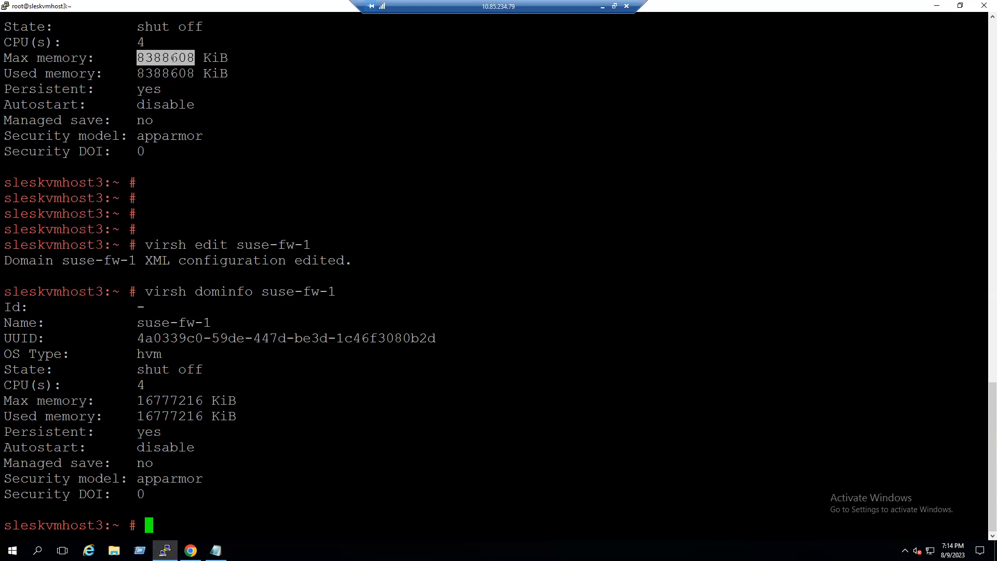
pyautogui.doubleClick(163, 403)
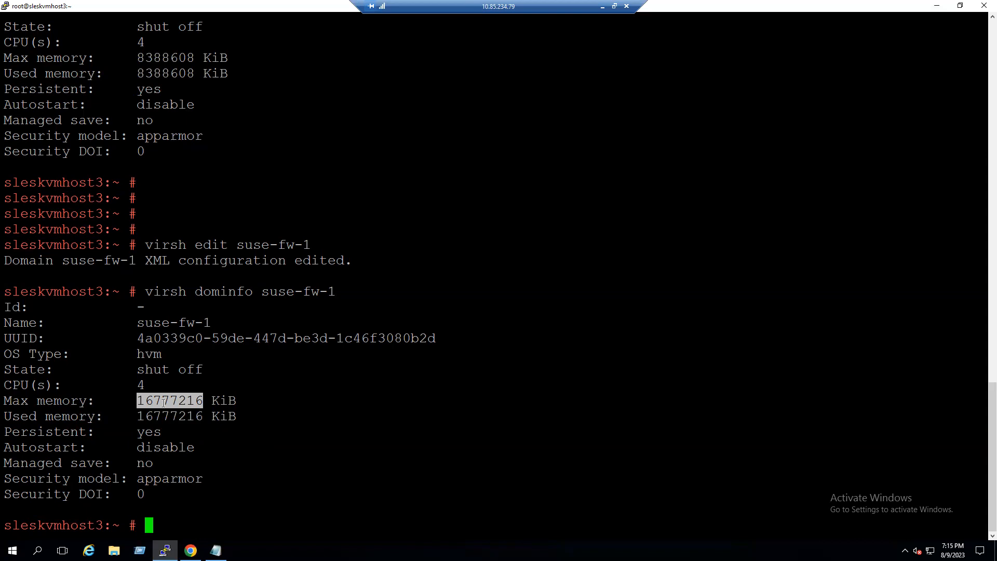
pyautogui.doubleClick(204, 246)
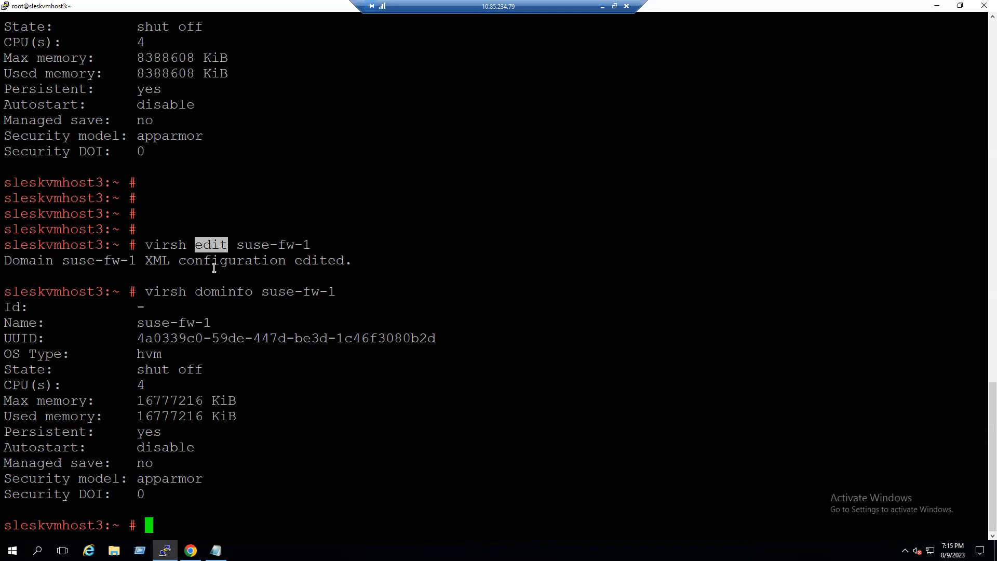
pyautogui.doubleClick(181, 405)
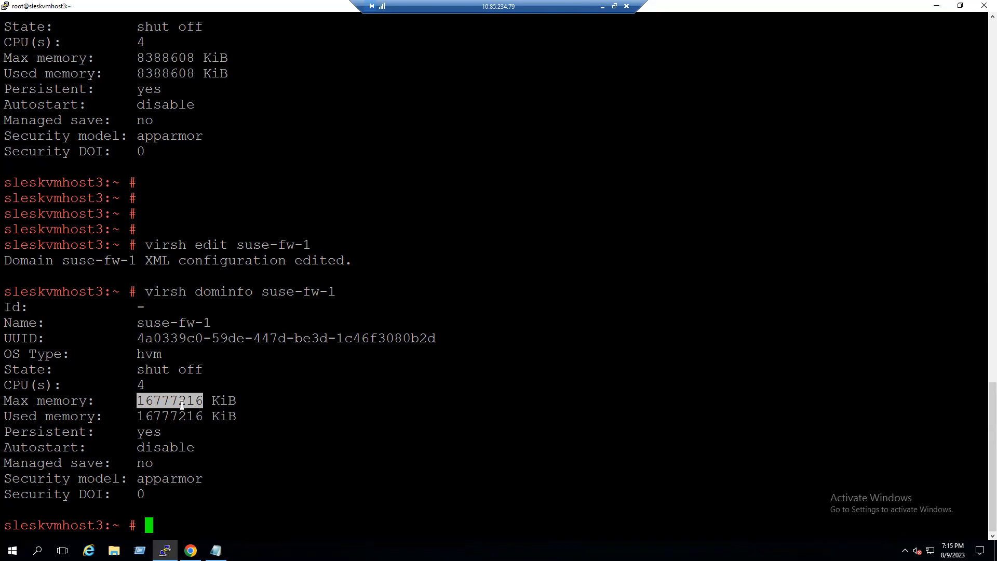
pyautogui.doubleClick(213, 244)
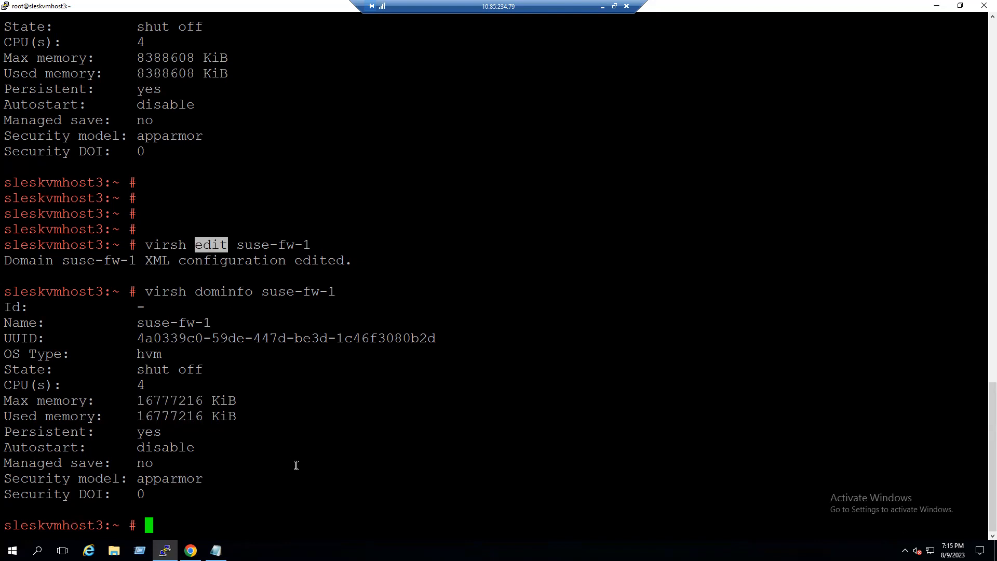